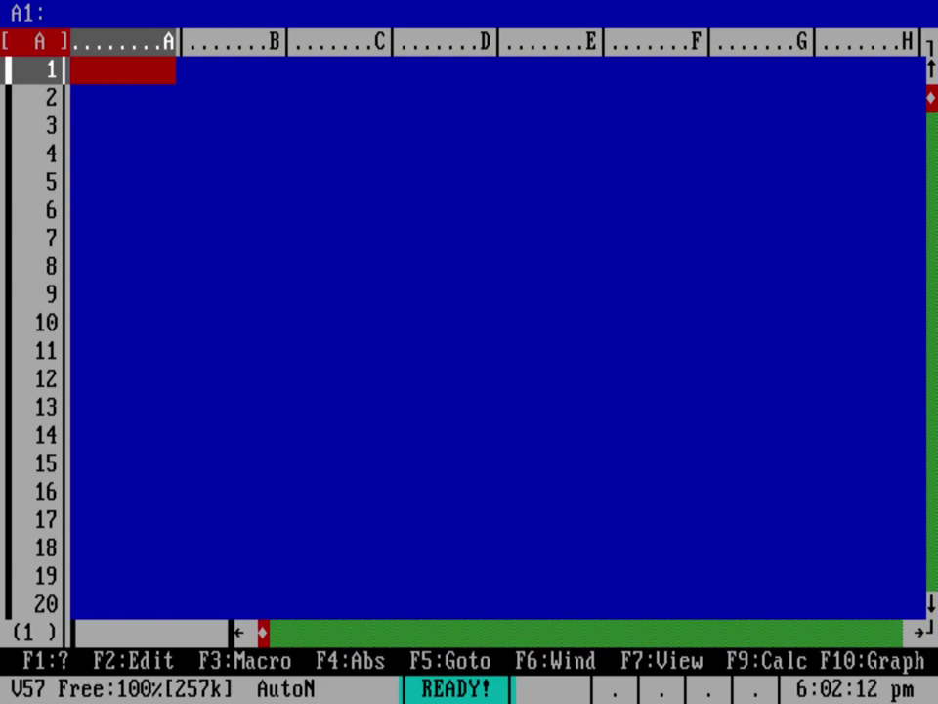
type("@")
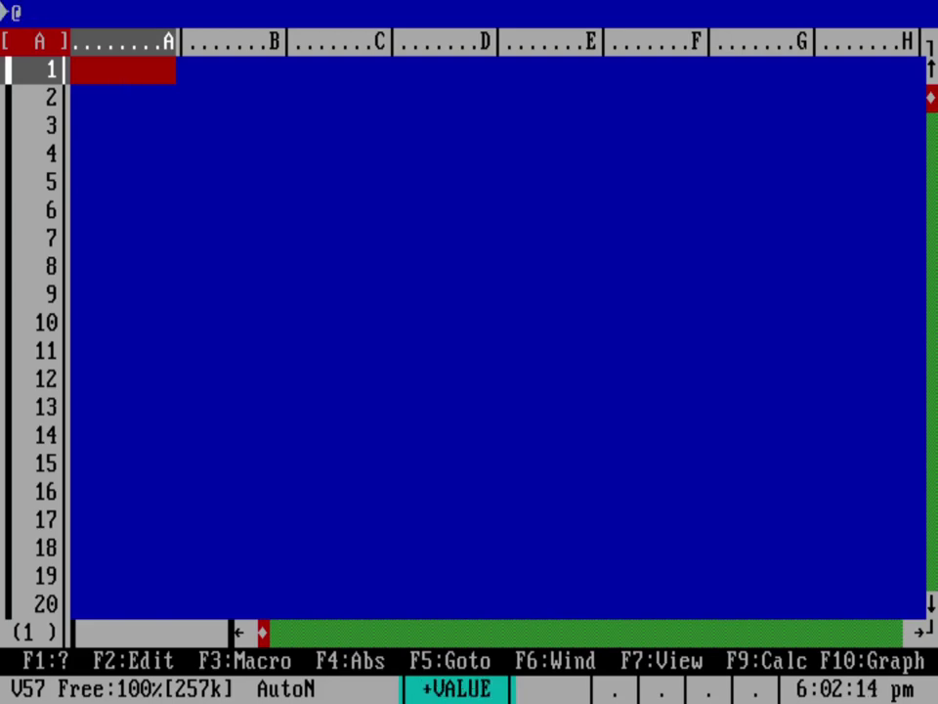
type("RAND()")
key("F2")
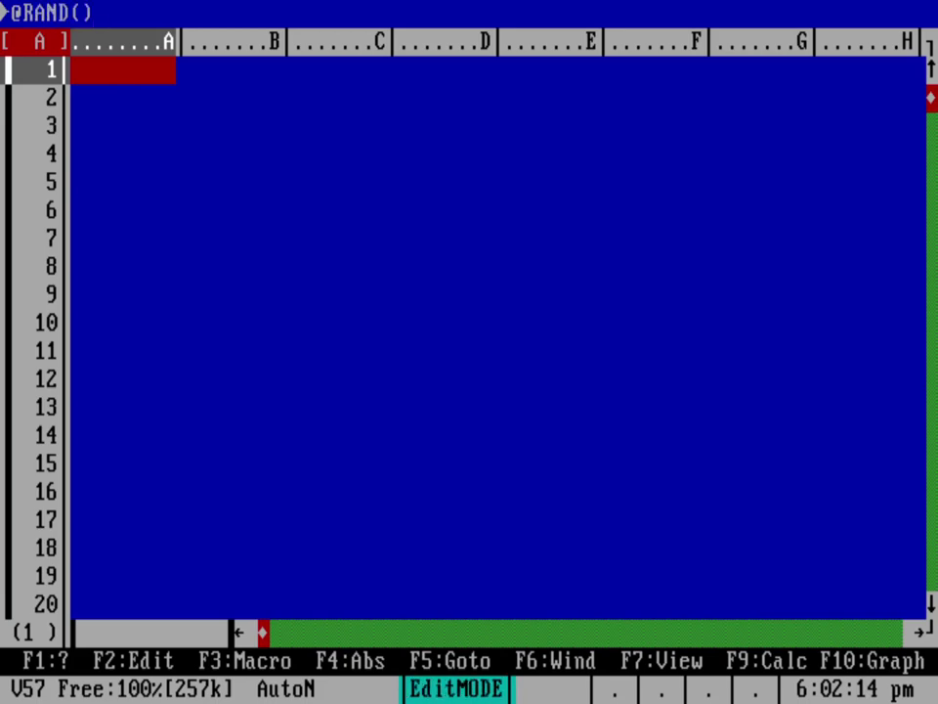
key("BackSpace")
key("BackSpace")
key("Return")
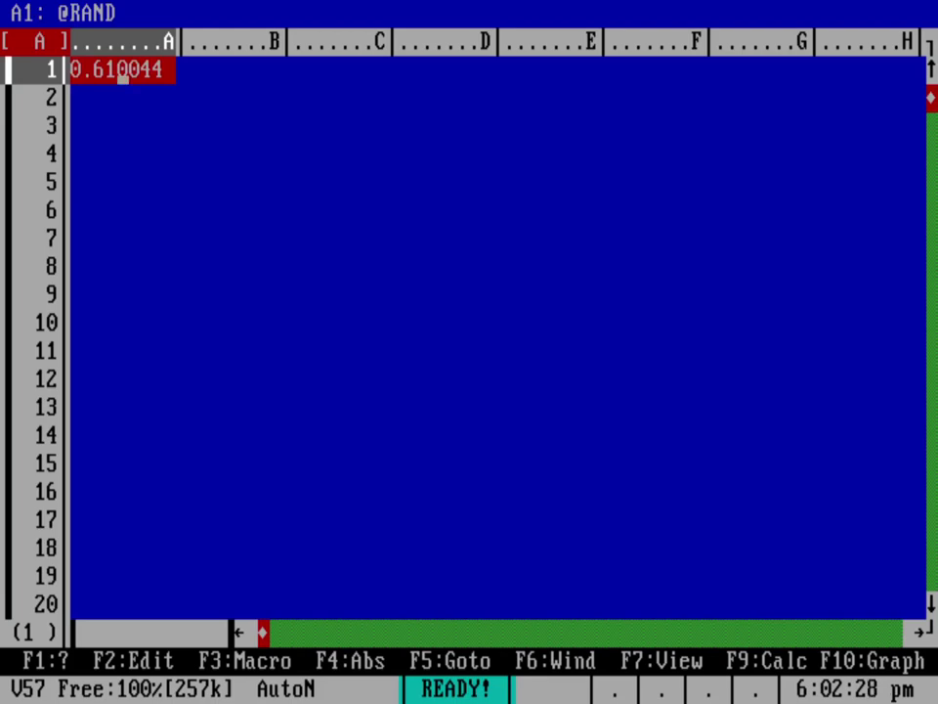
key("F9")
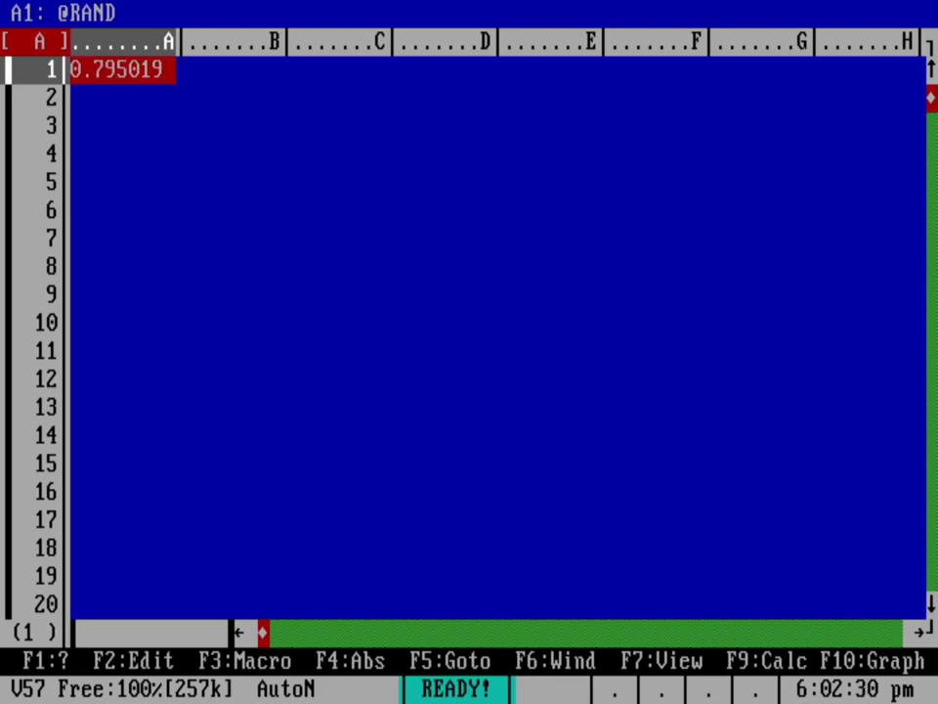
key("F9")
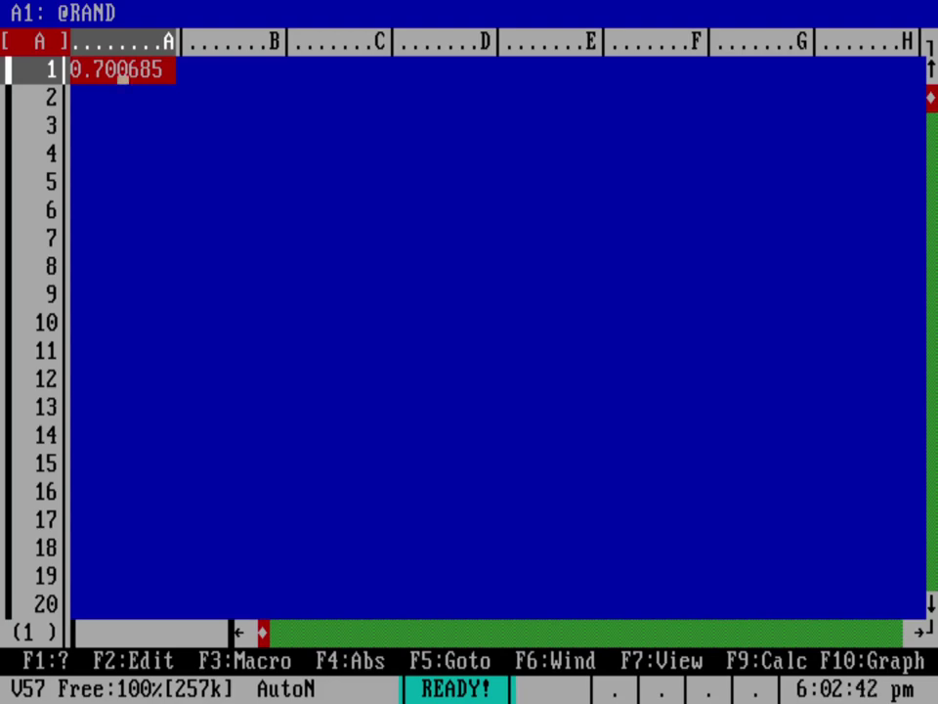
type("@")
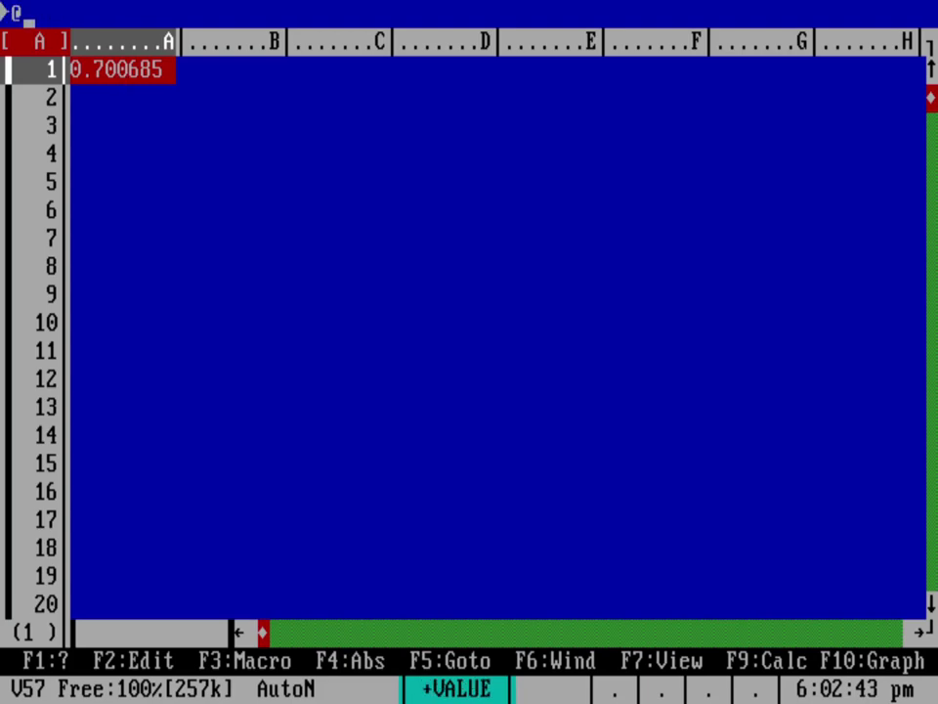
type("INT")
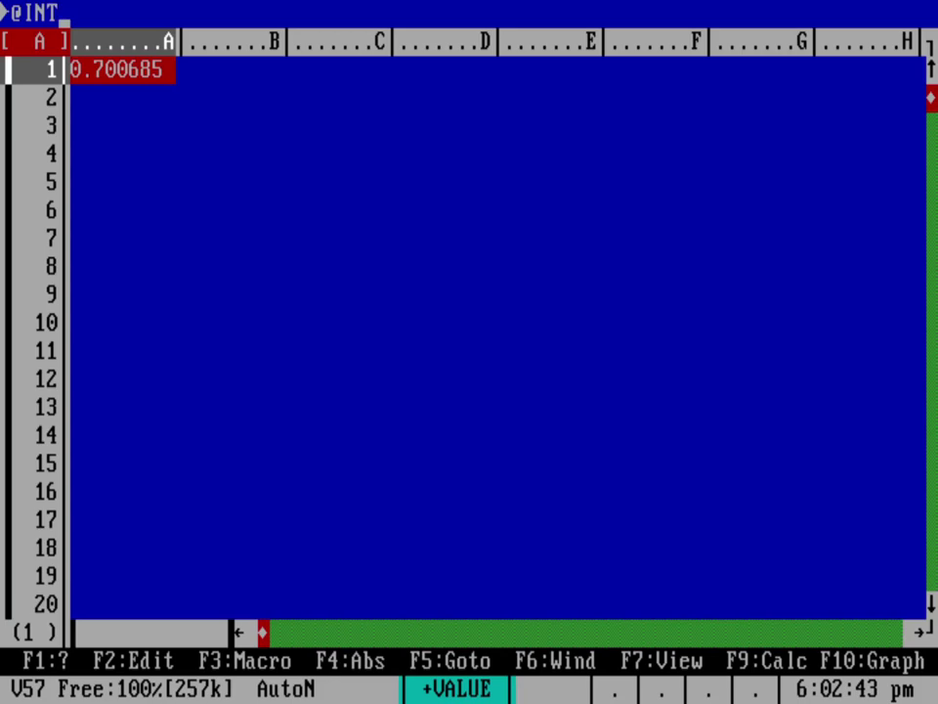
type("(@RA")
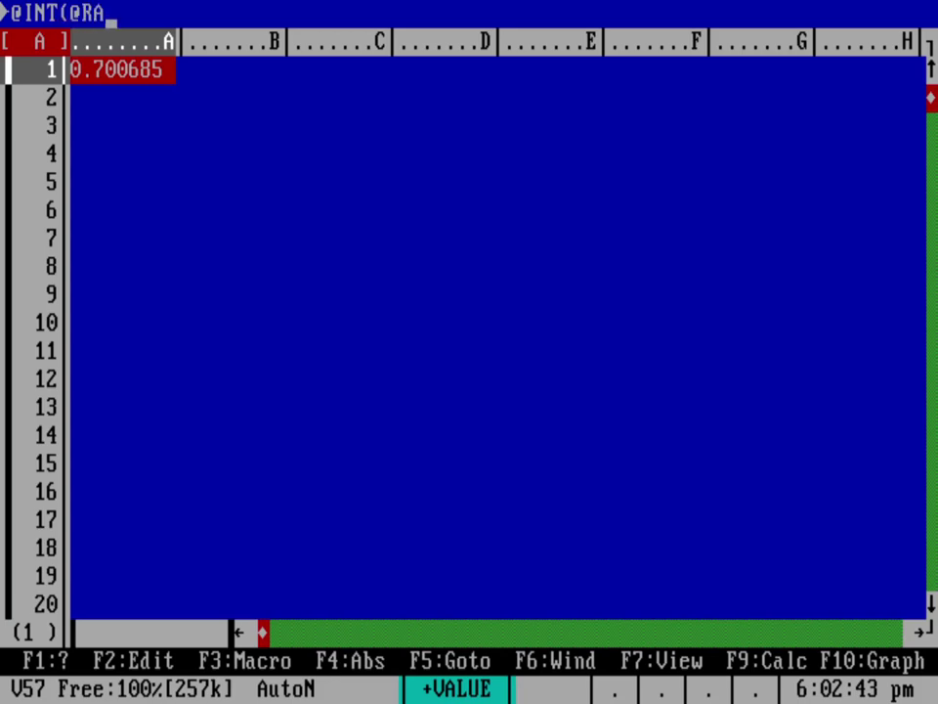
type("ND*100")
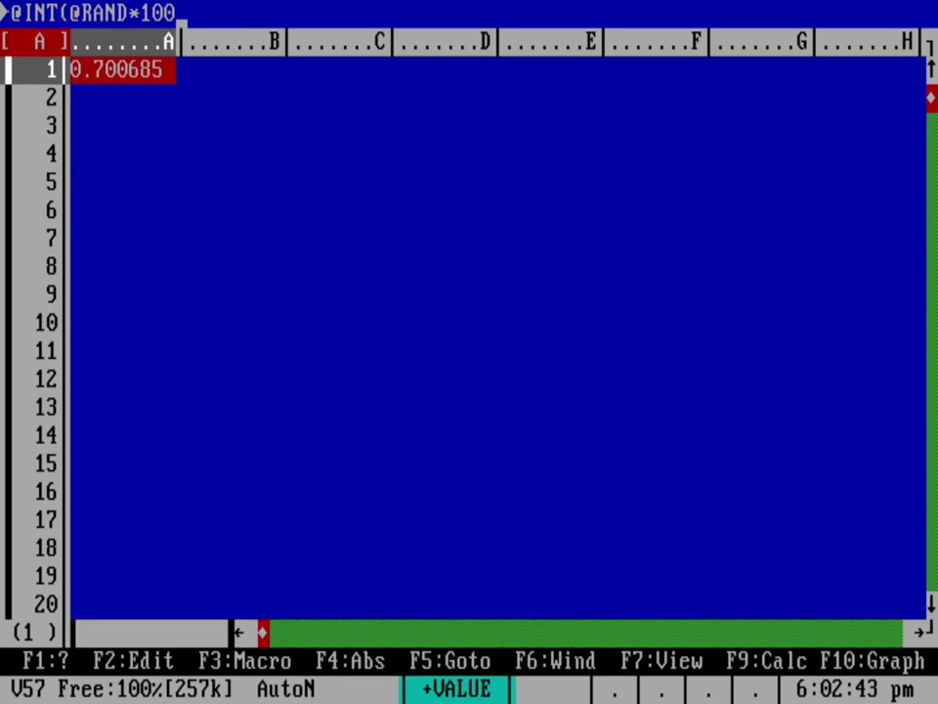
type(")+1")
key("Return")
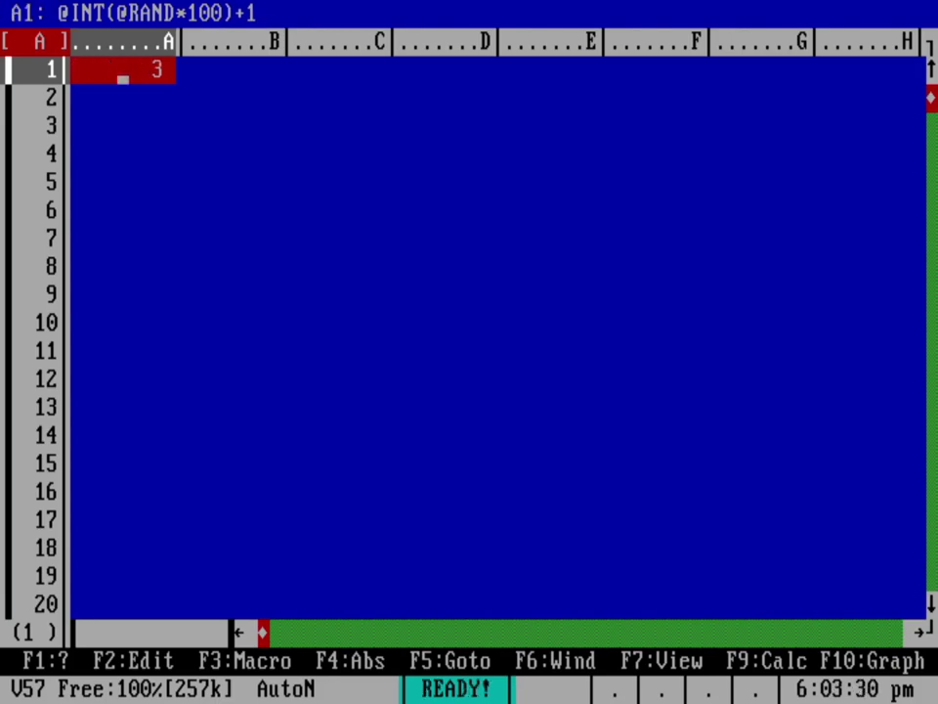
key("F9")
key("F9")
key("F9")
Step: Enter 50 in cell A5 as the first guess
key("Down")
key("Down")
key("Down")
key("Down")
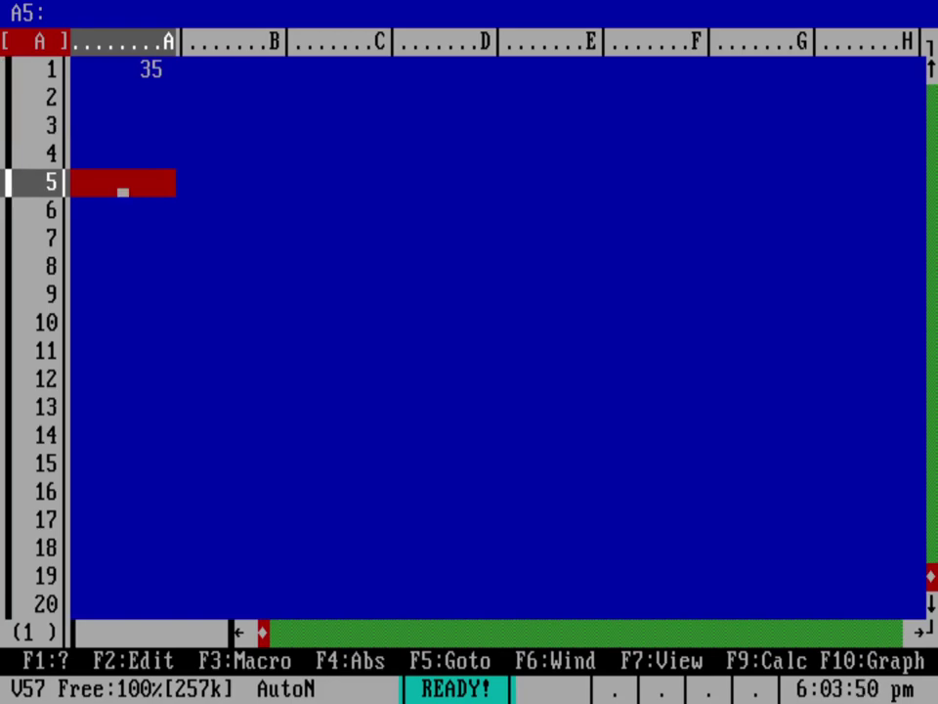
type("50")
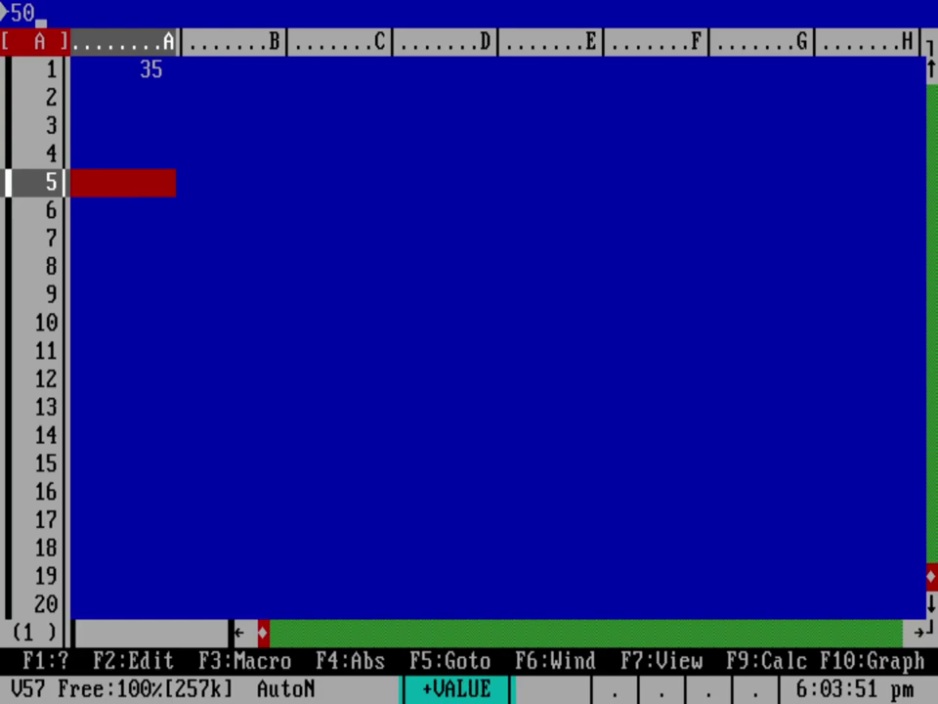
key("Right")
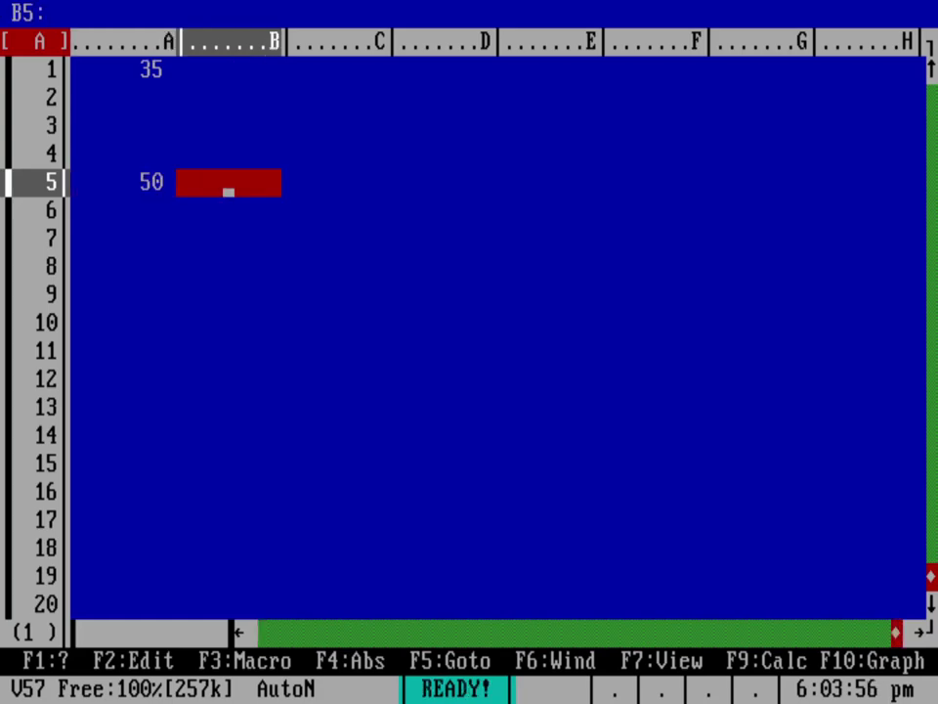
Step: Enter the label "Pick a number between 1 and 100" in cell A4, directly above the guess
left_click(123, 158)
type("Pi")
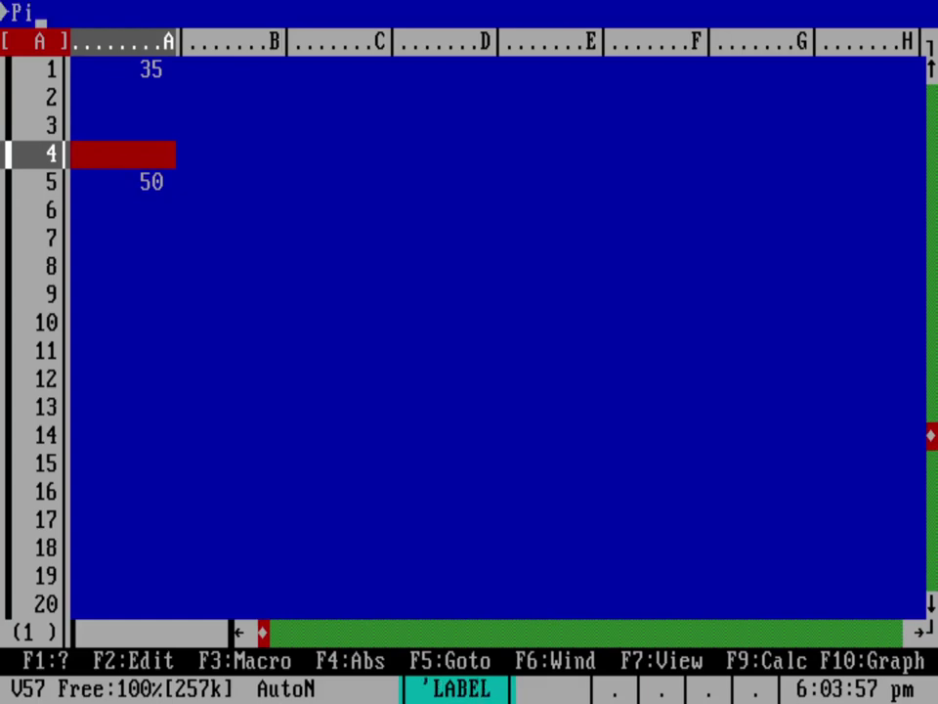
type("ck a number betw")
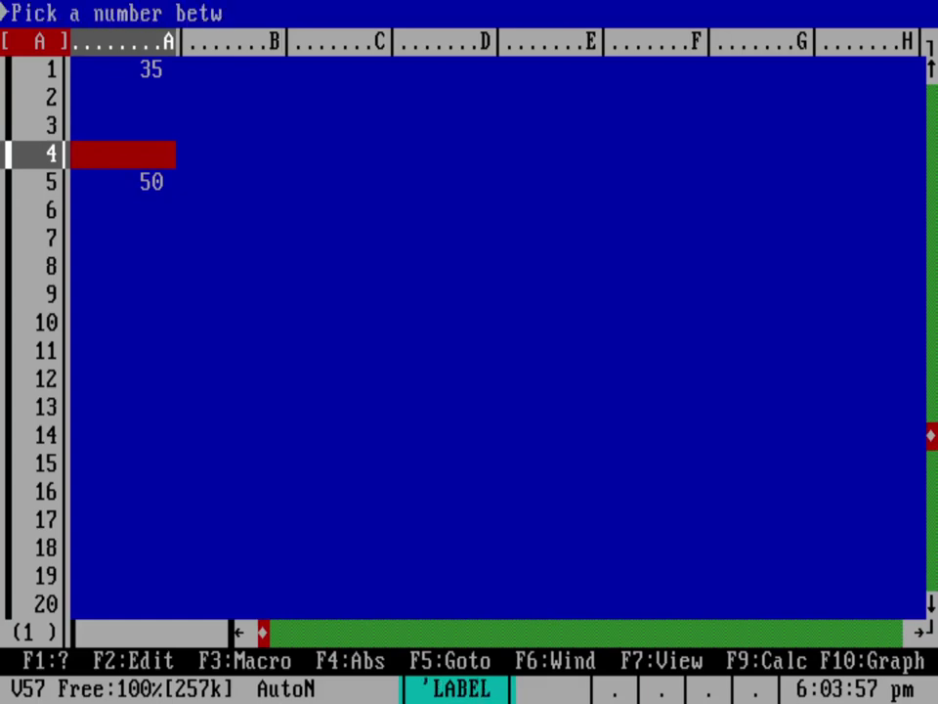
type("een 1 and 100")
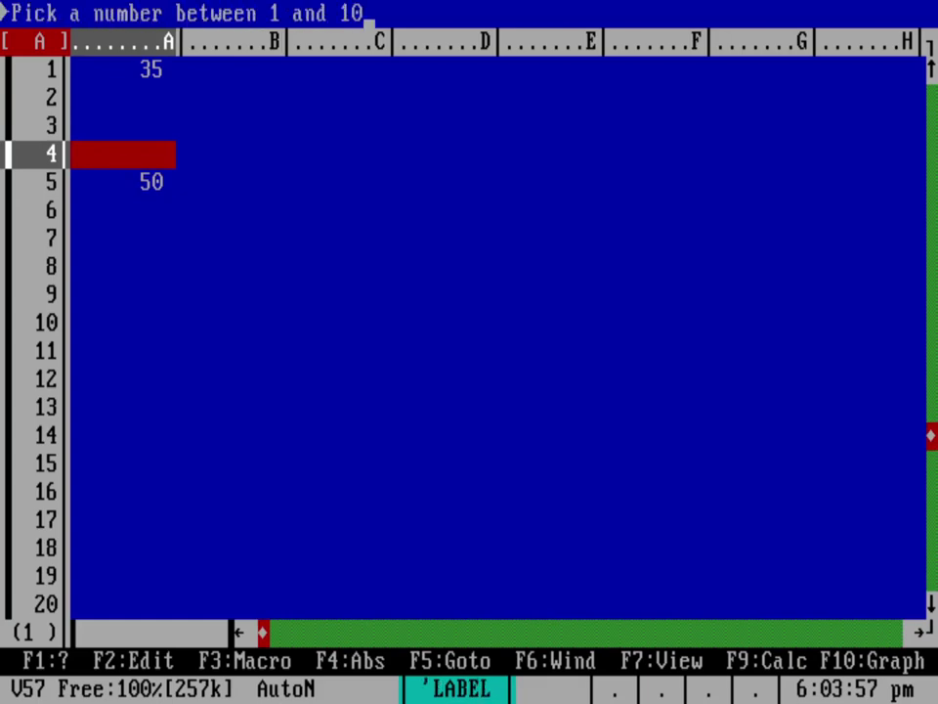
key("Return")
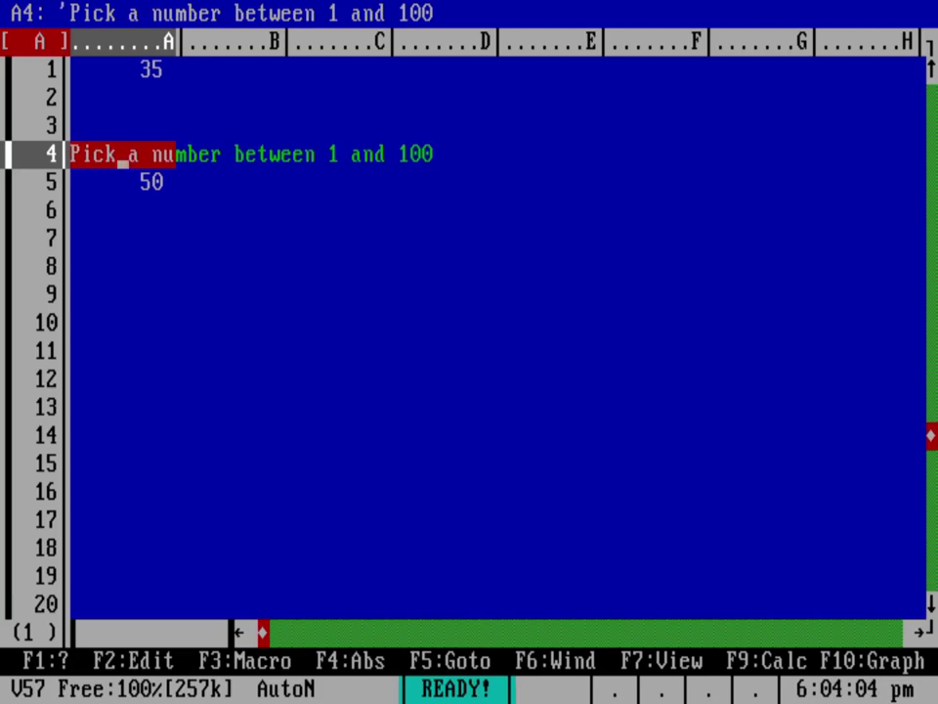
key("Down")
key("Right")
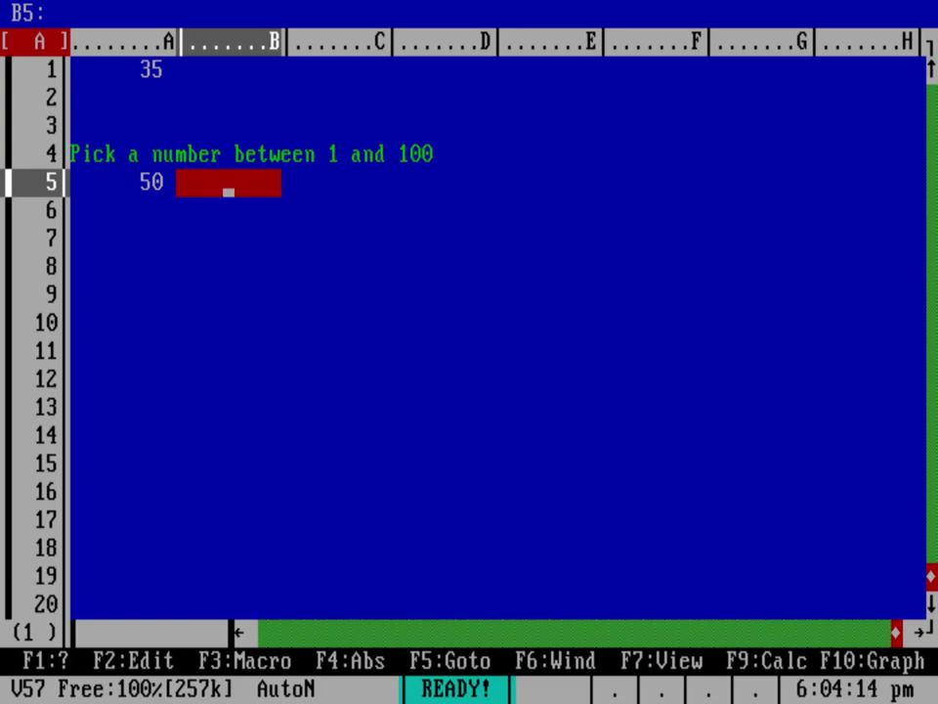
type("@IF")
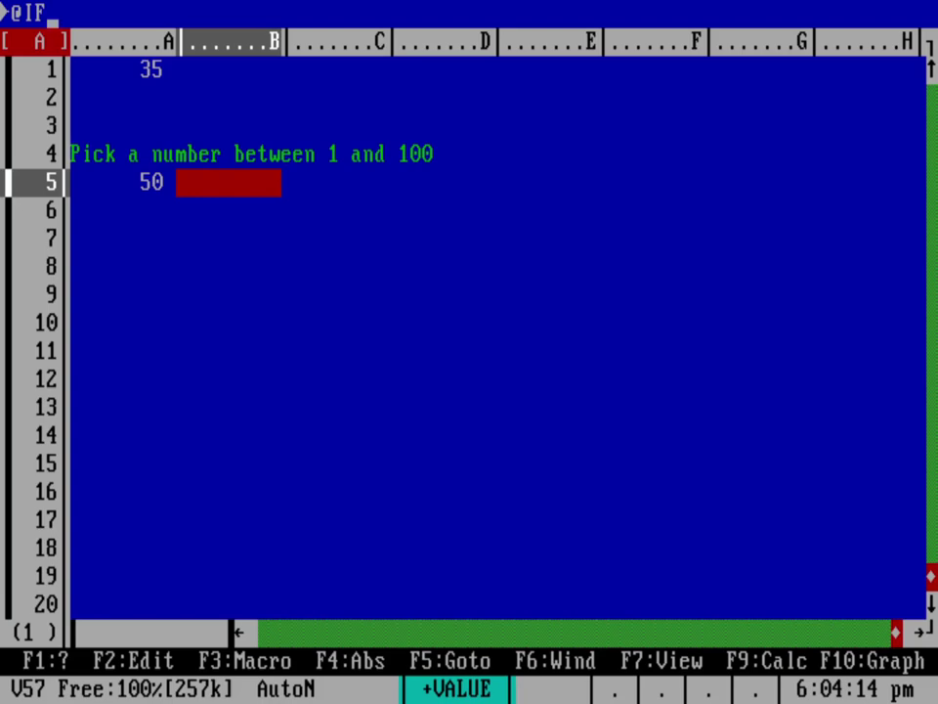
type("(")
type("A5=A1")
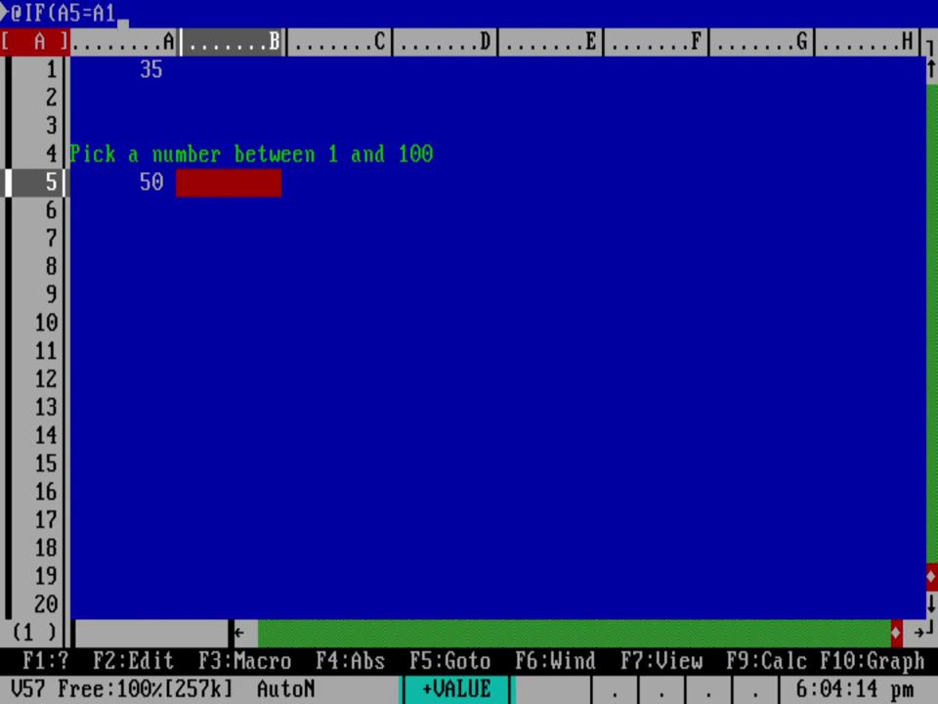
type(",")
type("\"That's")
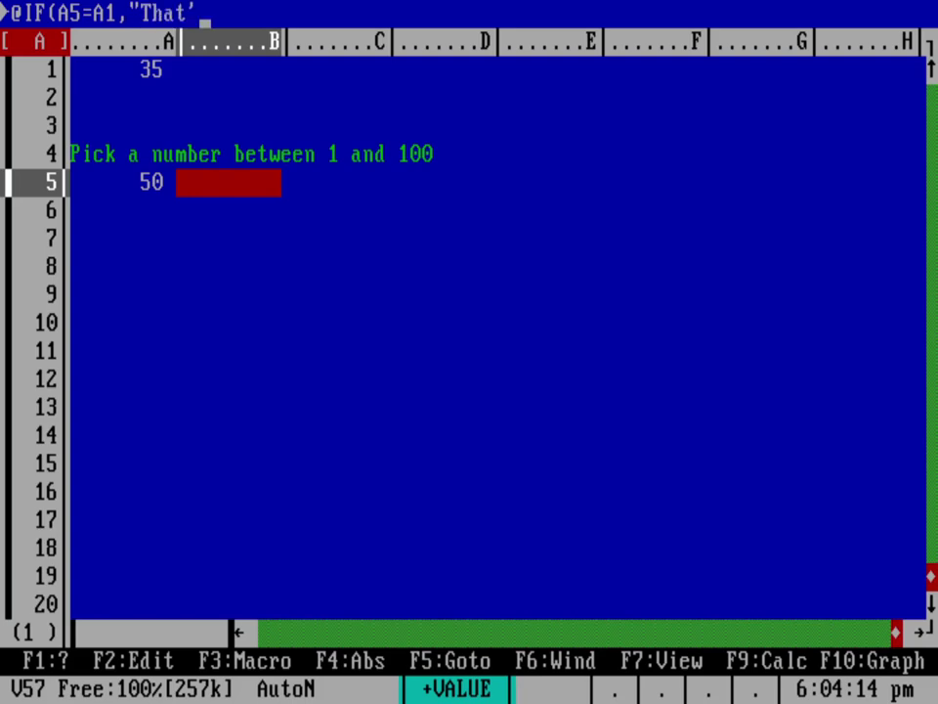
type(" right!\"")
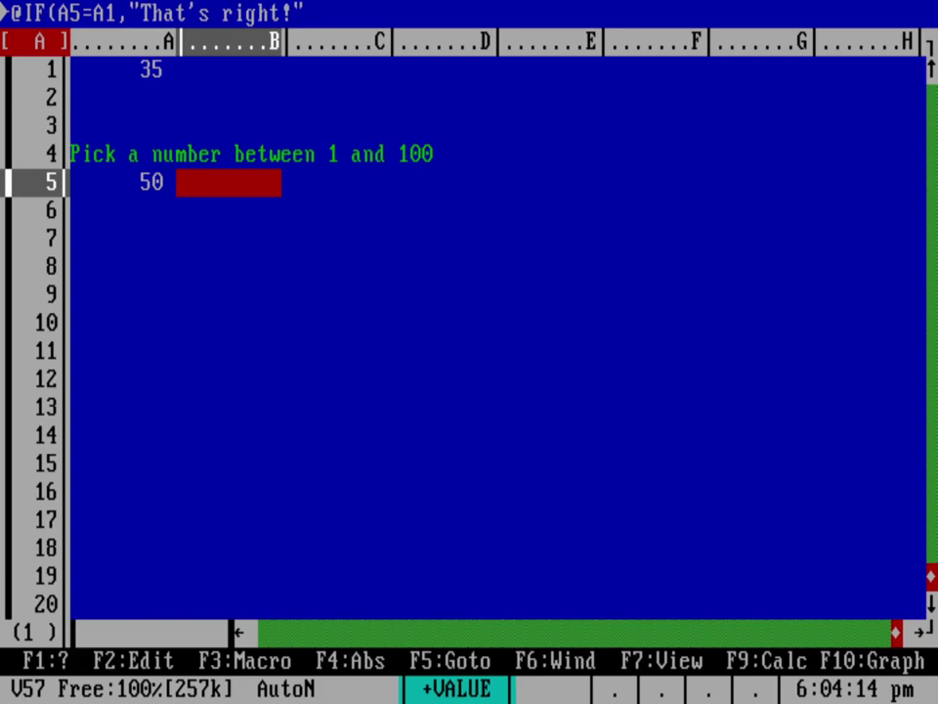
type(",\"That's wr")
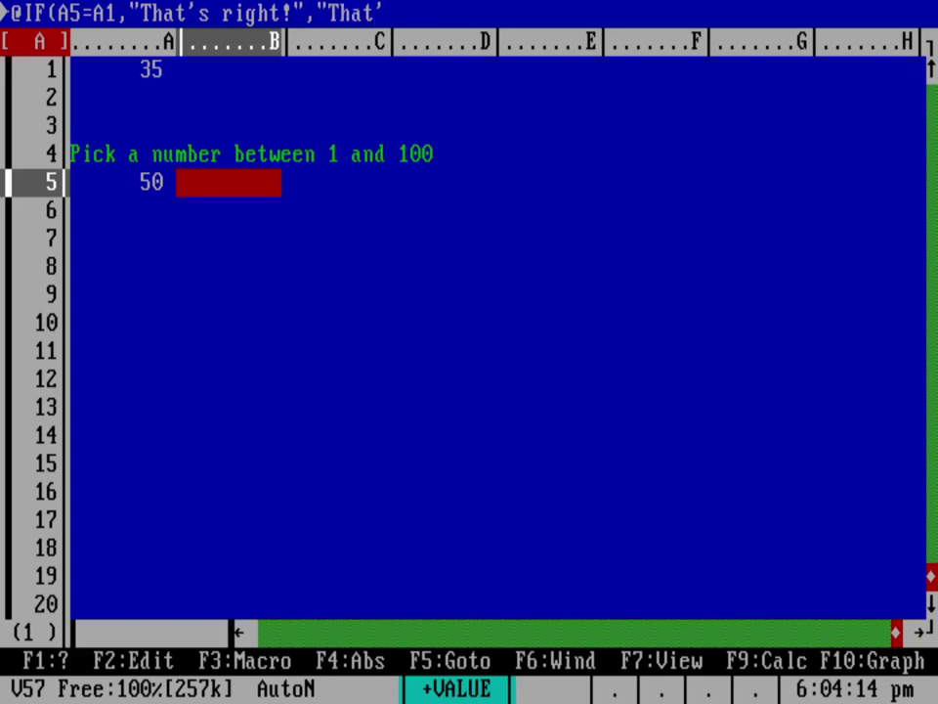
type("ong\"")
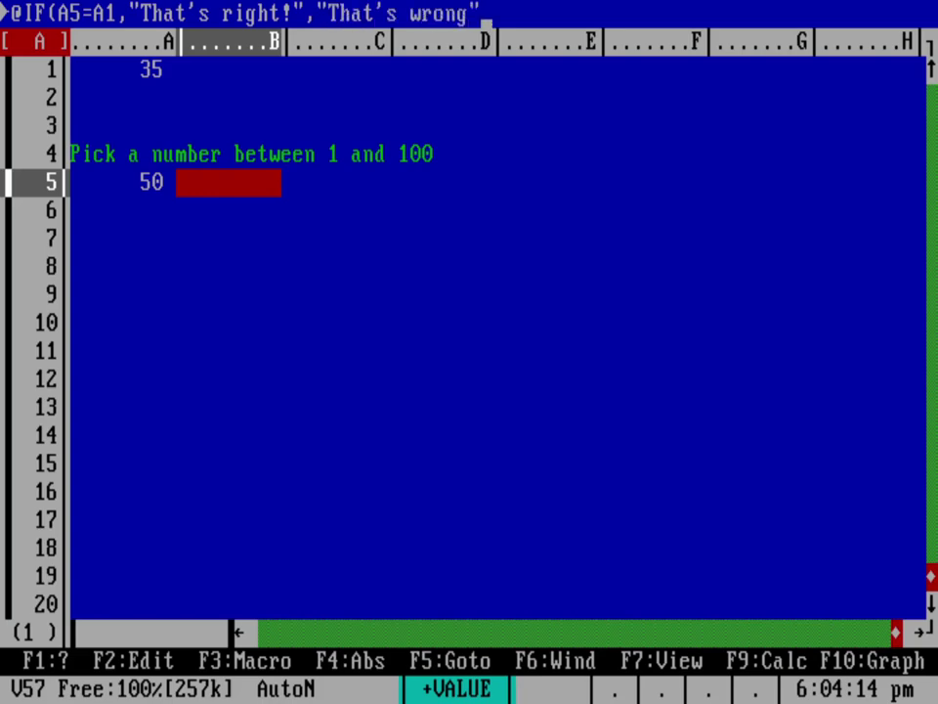
type(")")
key("Return")
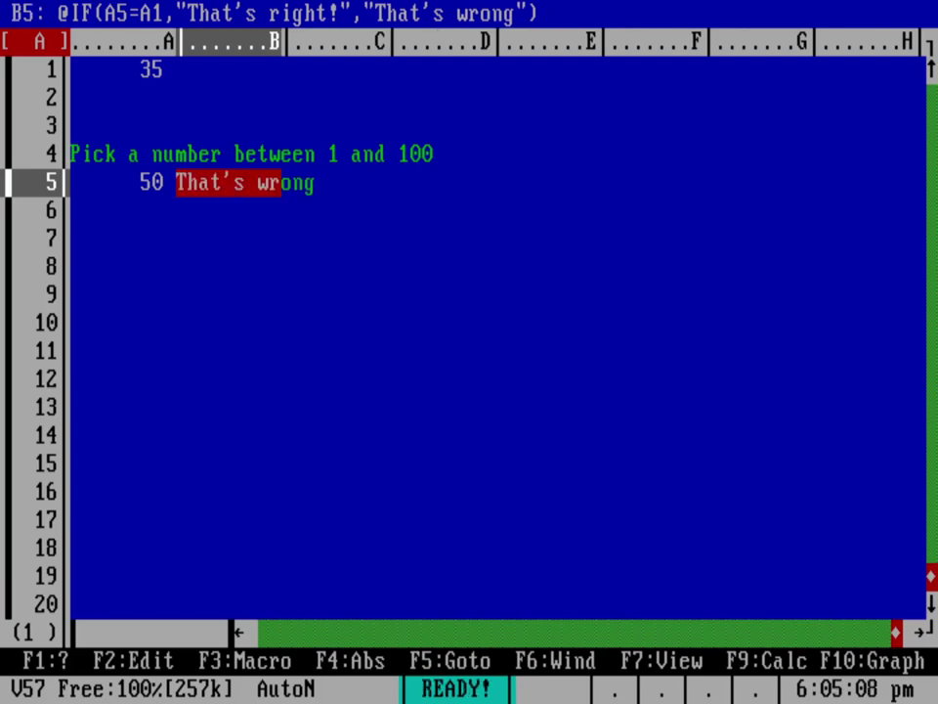
Step: Review the guess in A5, the random number in A1 and the comparison result in B5
left_click(123, 182)
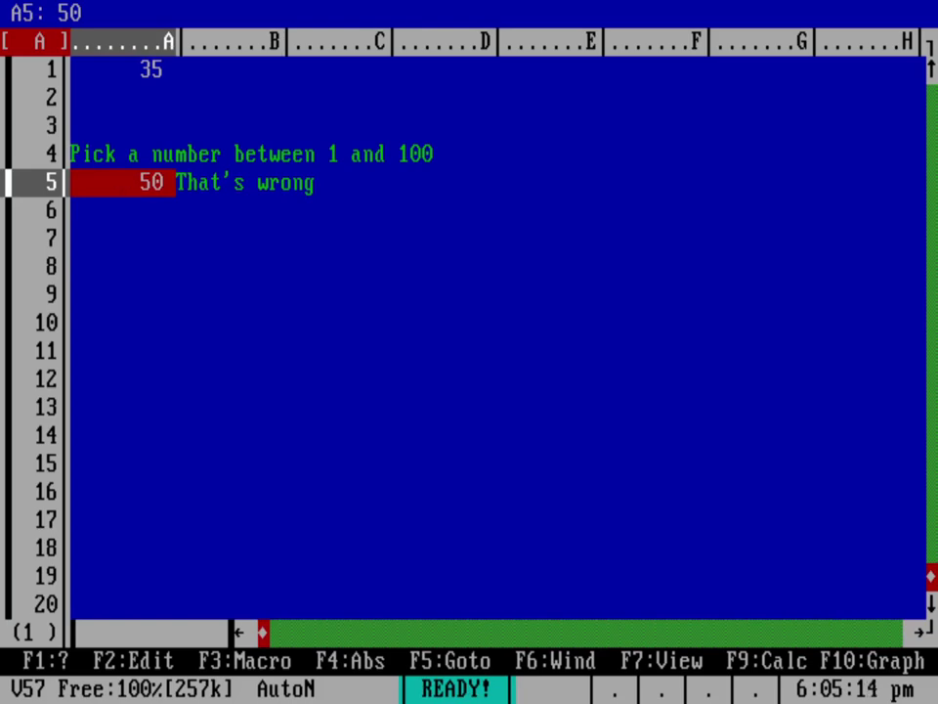
key("Up")
key("Up")
key("Up")
key("Up")
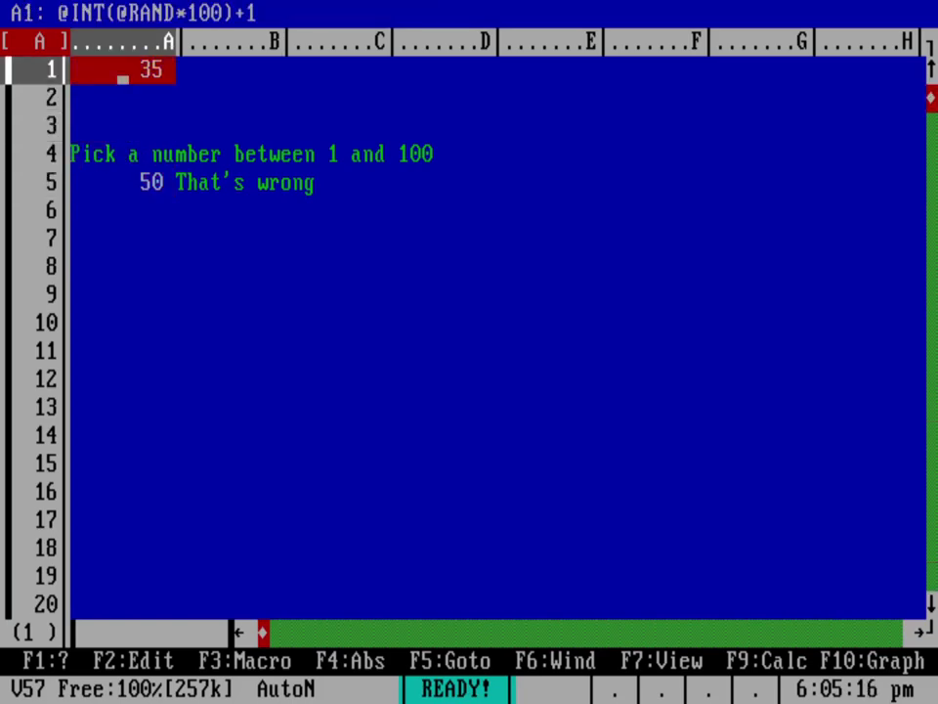
key("Down")
key("Down")
key("Down")
key("Down")
key("Right")
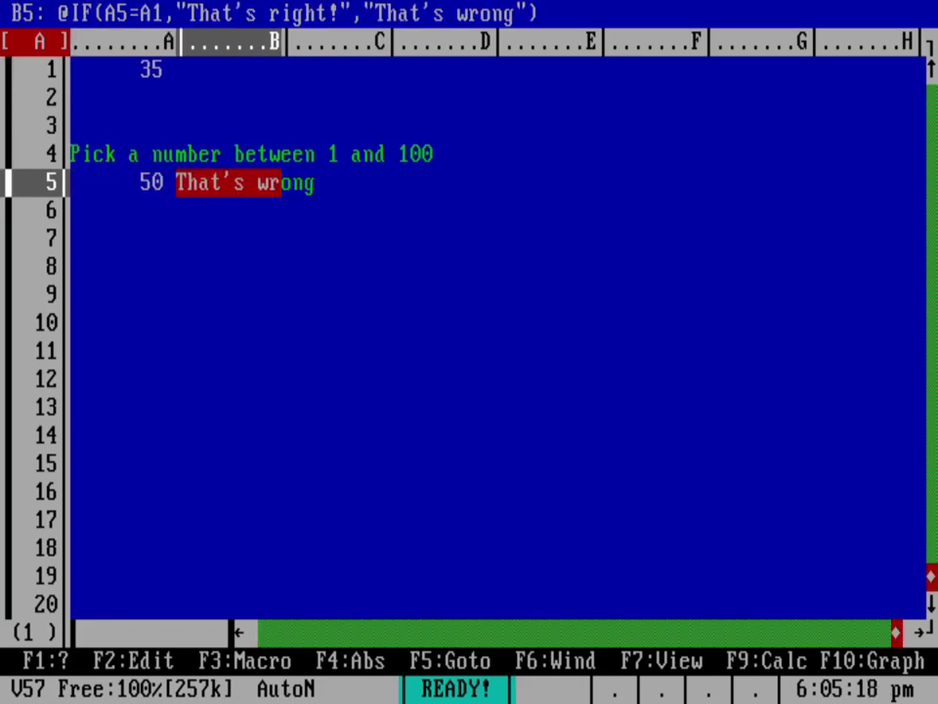
Step: Change the guess in cell A5 to 33
key("Left")
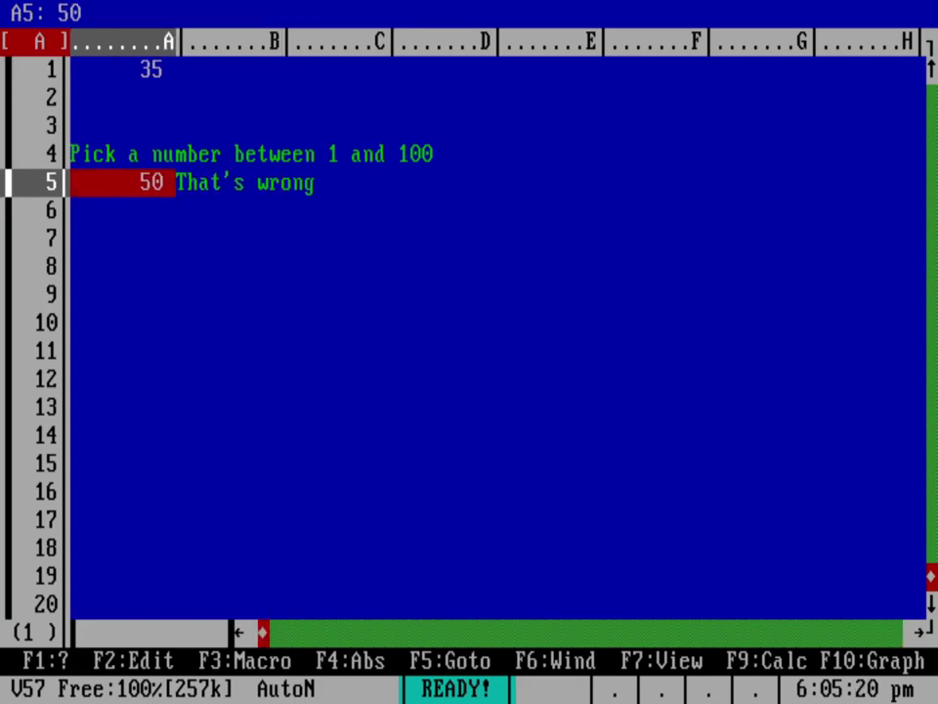
type("33")
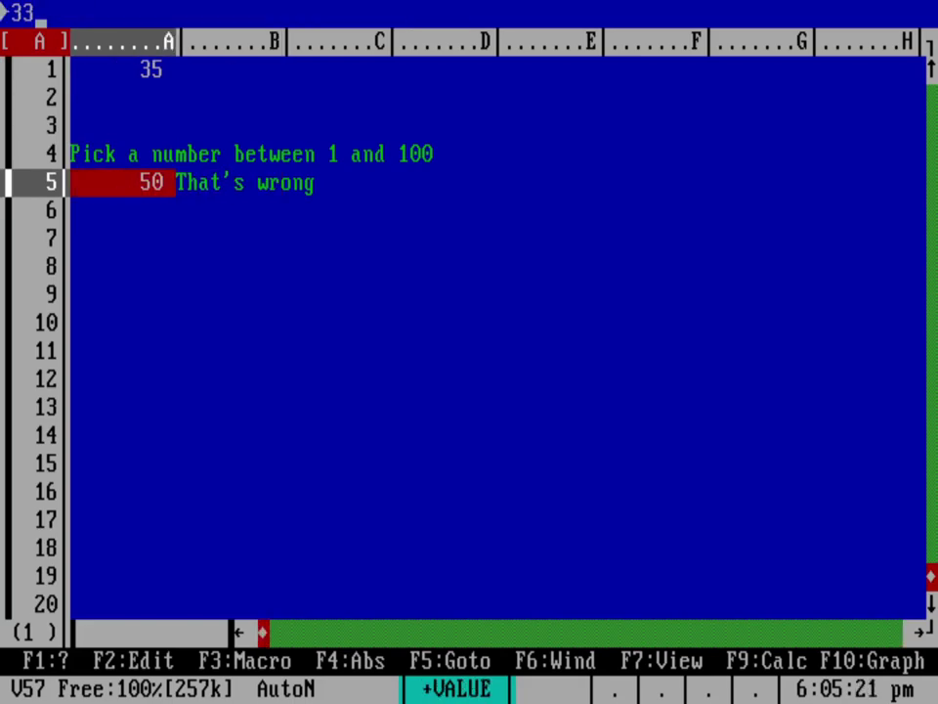
key("Return")
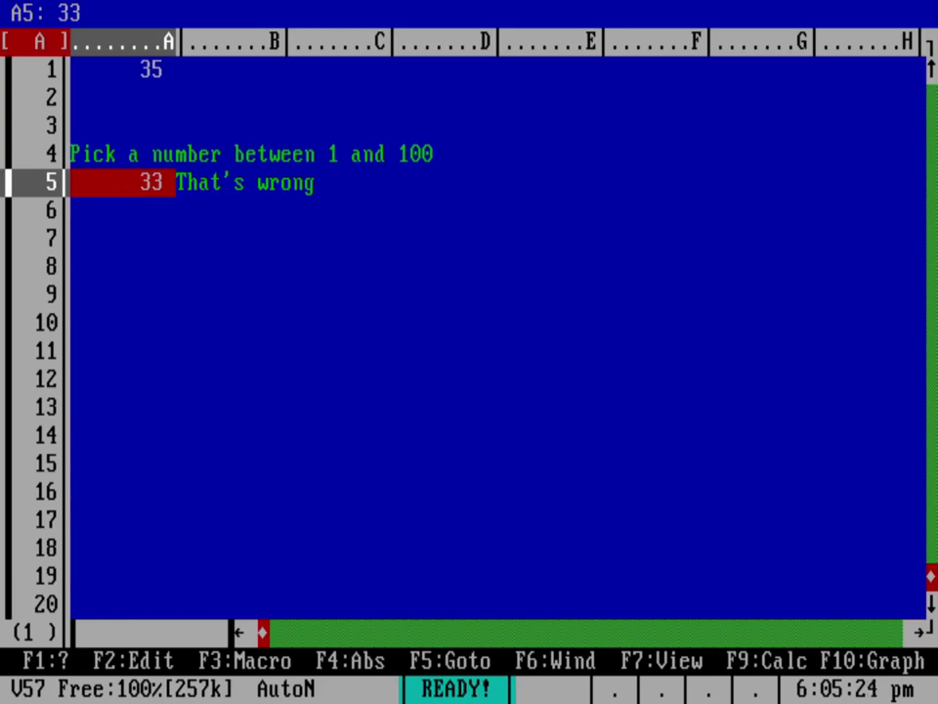
Step: Compare the new guess with the random number in A1 and check the answer in B5
key("Up")
key("Up")
key("Up")
key("Up")
key("Down")
key("Down")
key("Down")
key("Down")
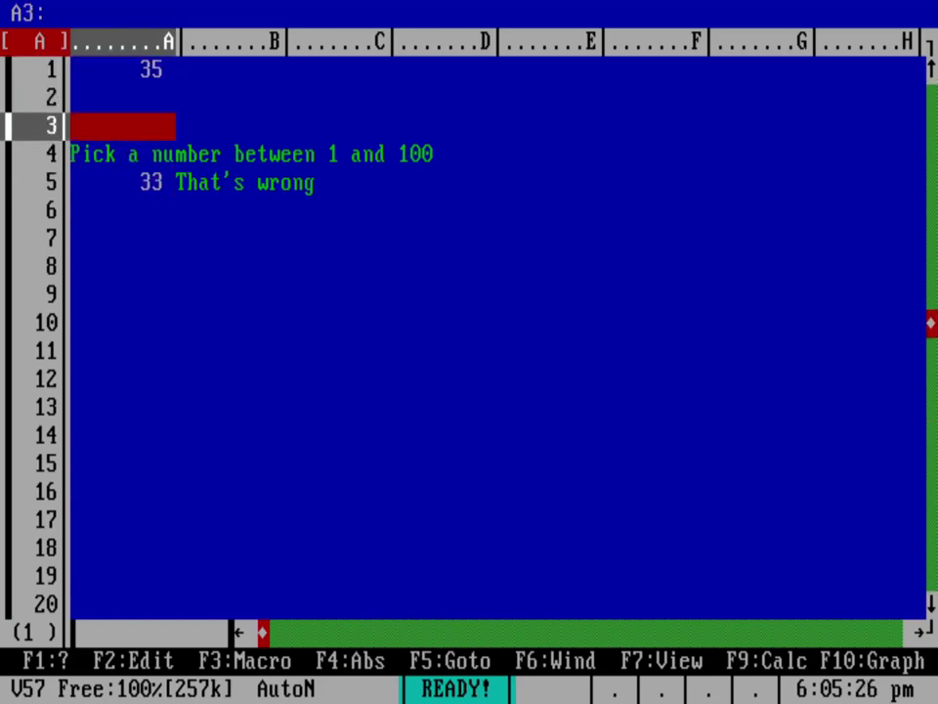
key("Right")
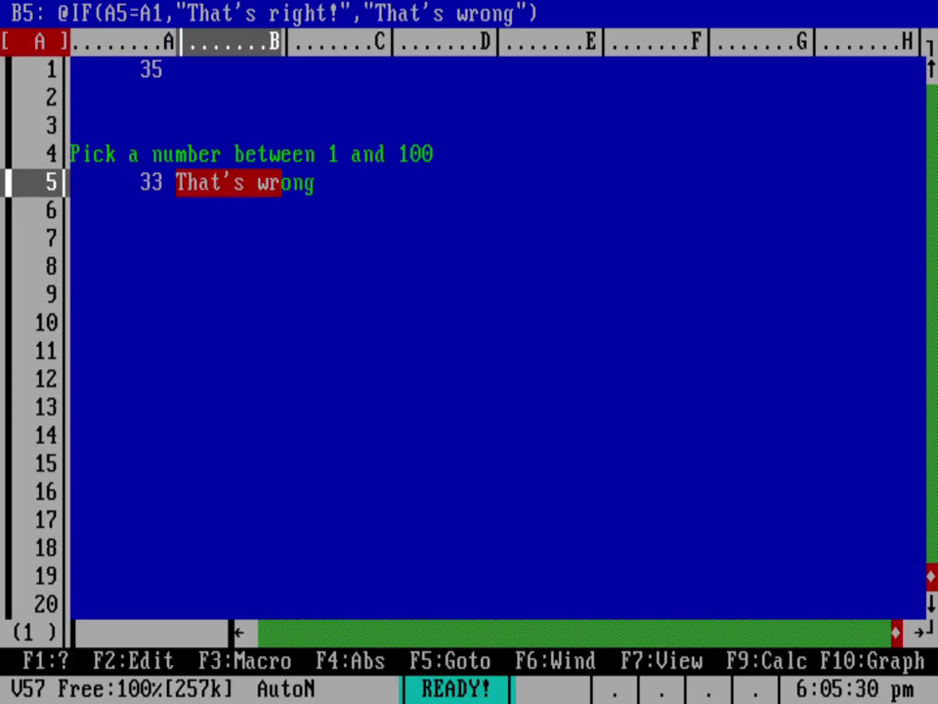
Step: Change the guess in cell A5 to 35 to test the matching case
key("Left")
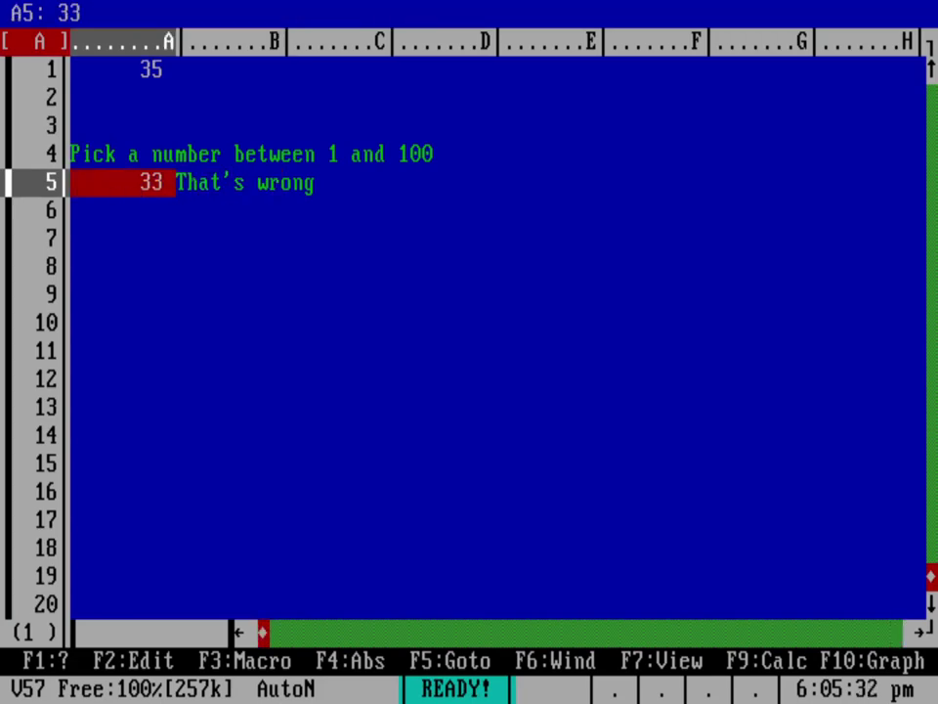
type("35")
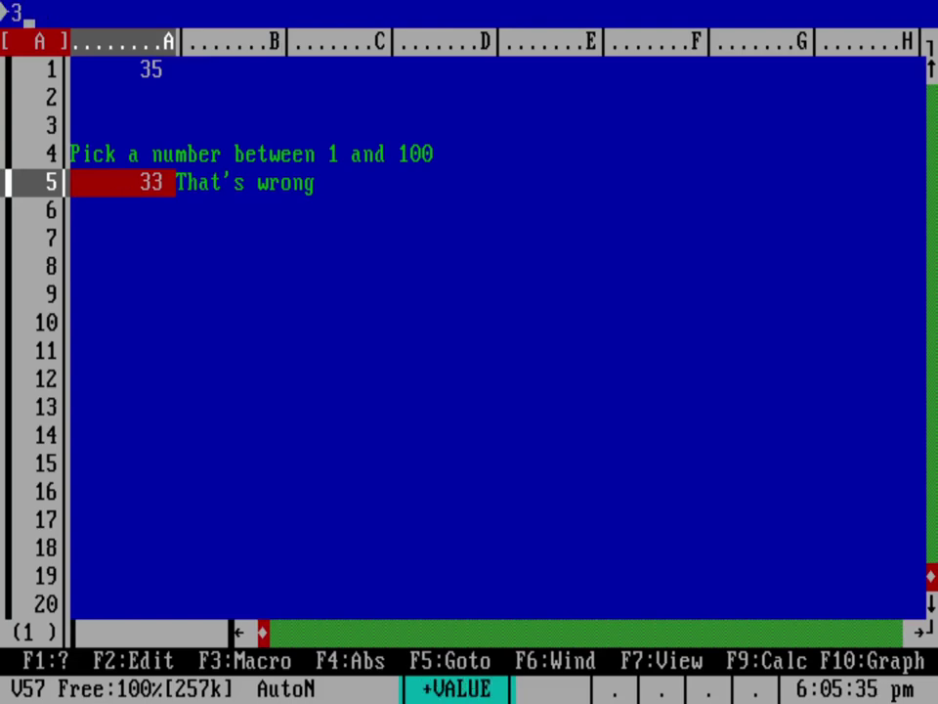
key("Return")
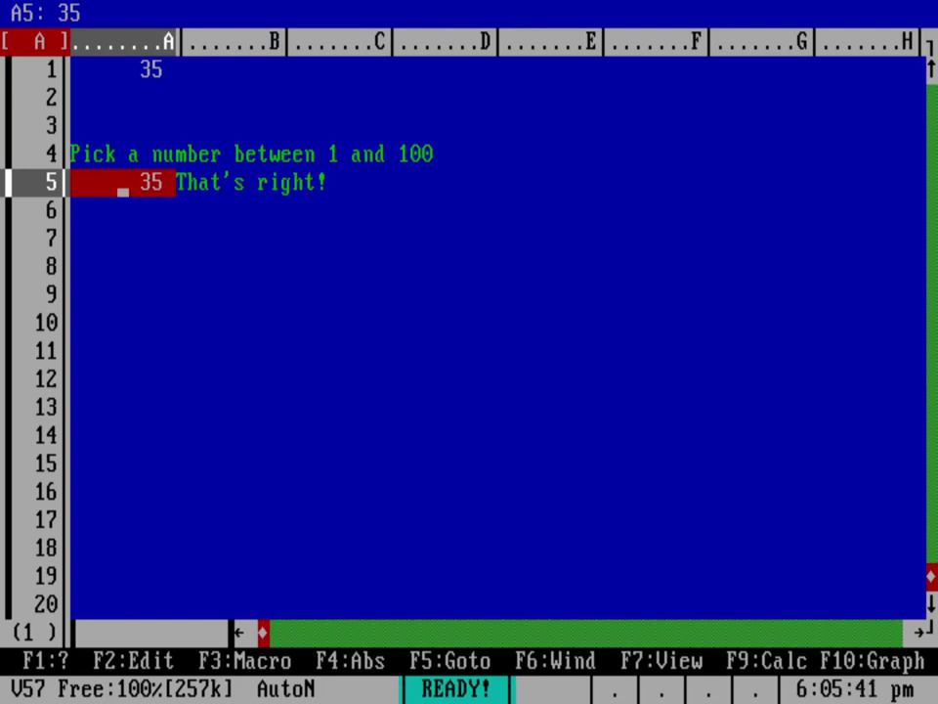
key("Right")
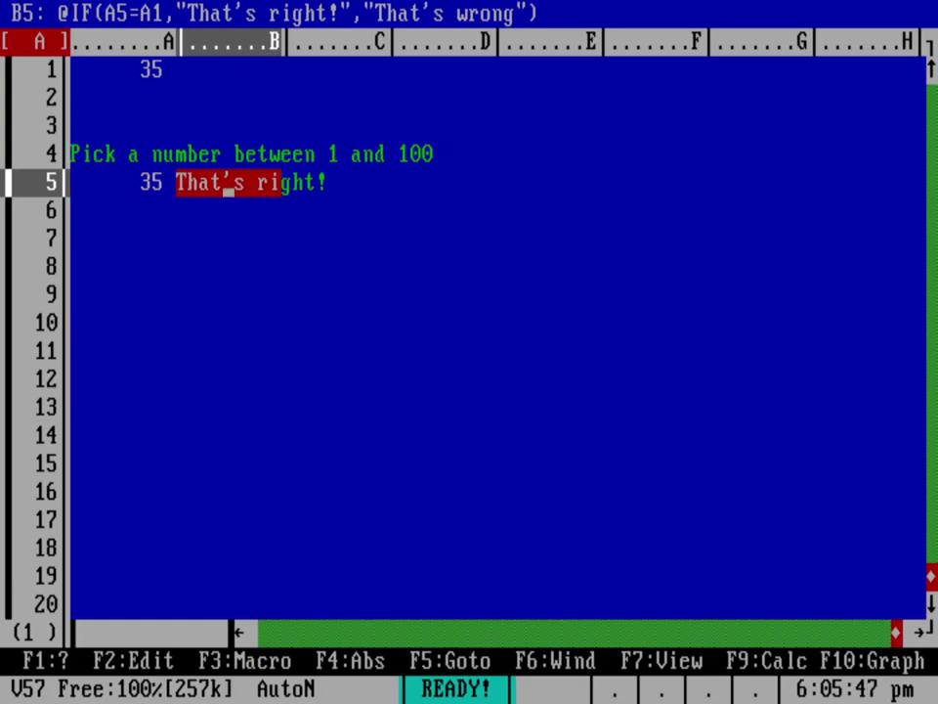
key("F2")
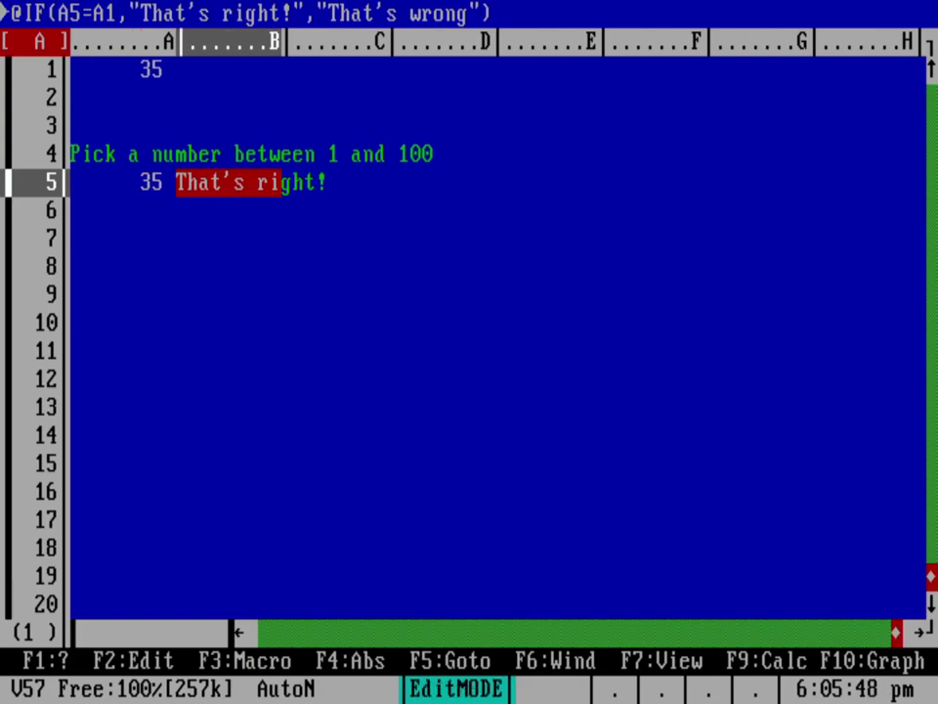
key("BackSpace")
key("BackSpace")
key("BackSpace")
key("BackSpace")
key("BackSpace")
key("BackSpace")
key("BackSpace")
key("BackSpace")
key("BackSpace")
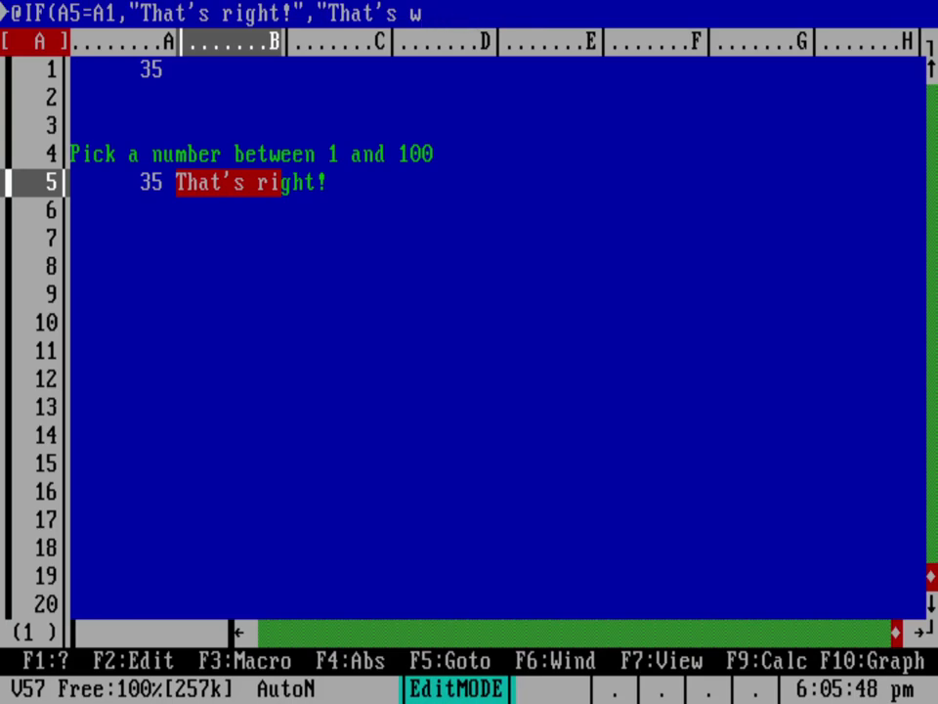
key("BackSpace")
key("BackSpace")
key("BackSpace")
key("BackSpace")
key("BackSpace")
key("BackSpace")
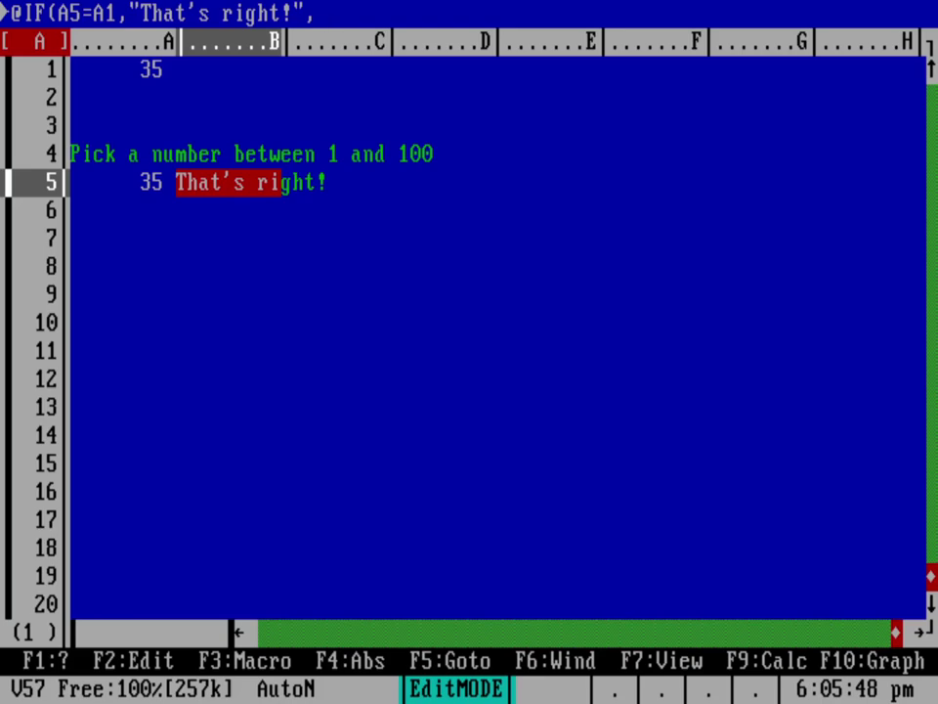
type("@IF(A5")
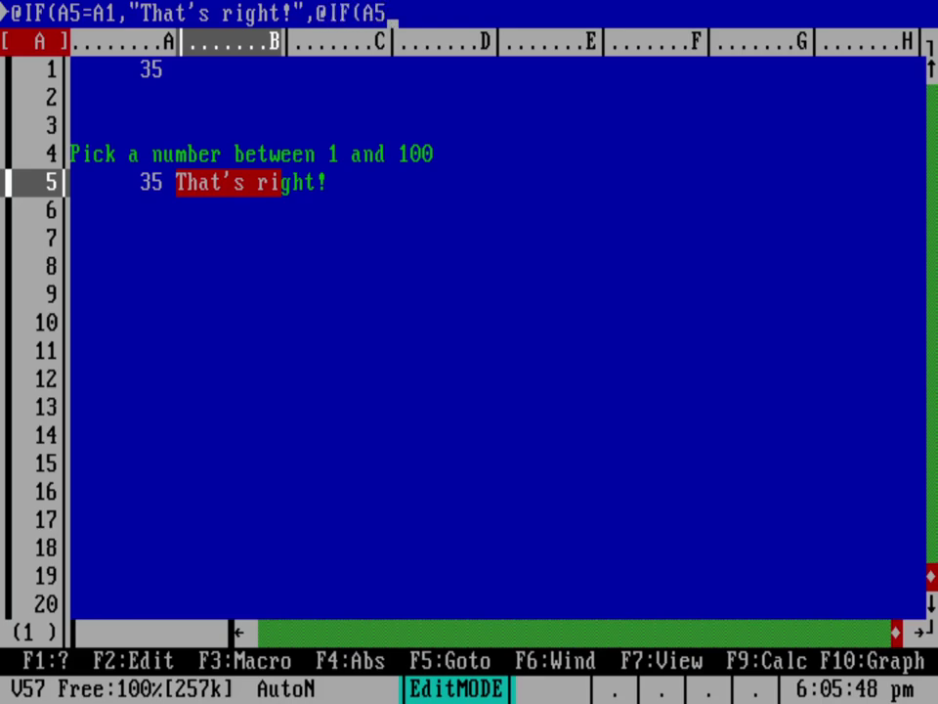
type("<A1,")
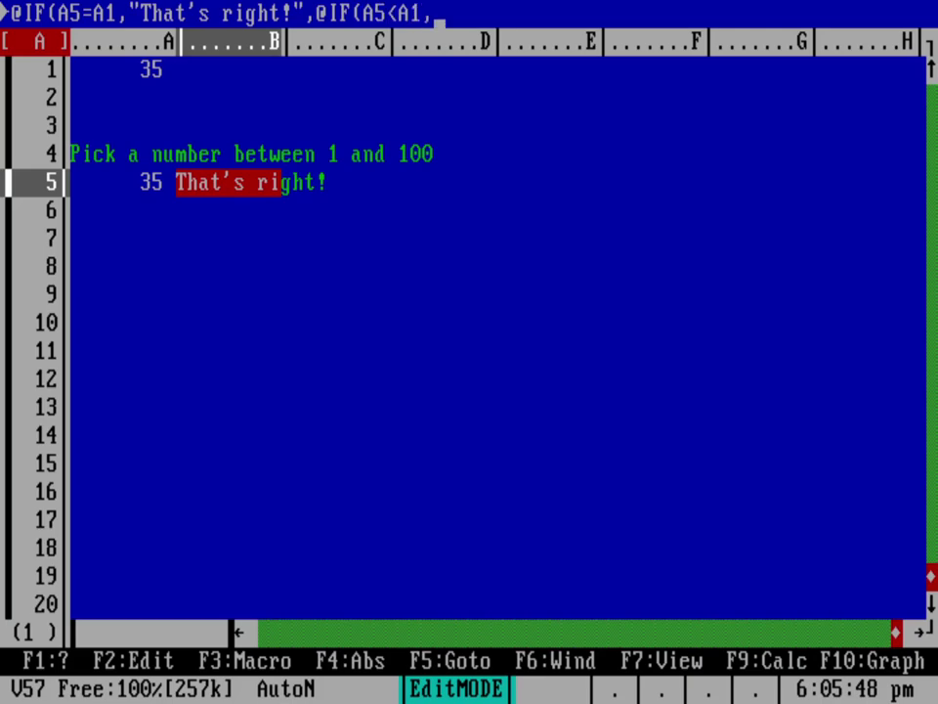
type("\"Too low")
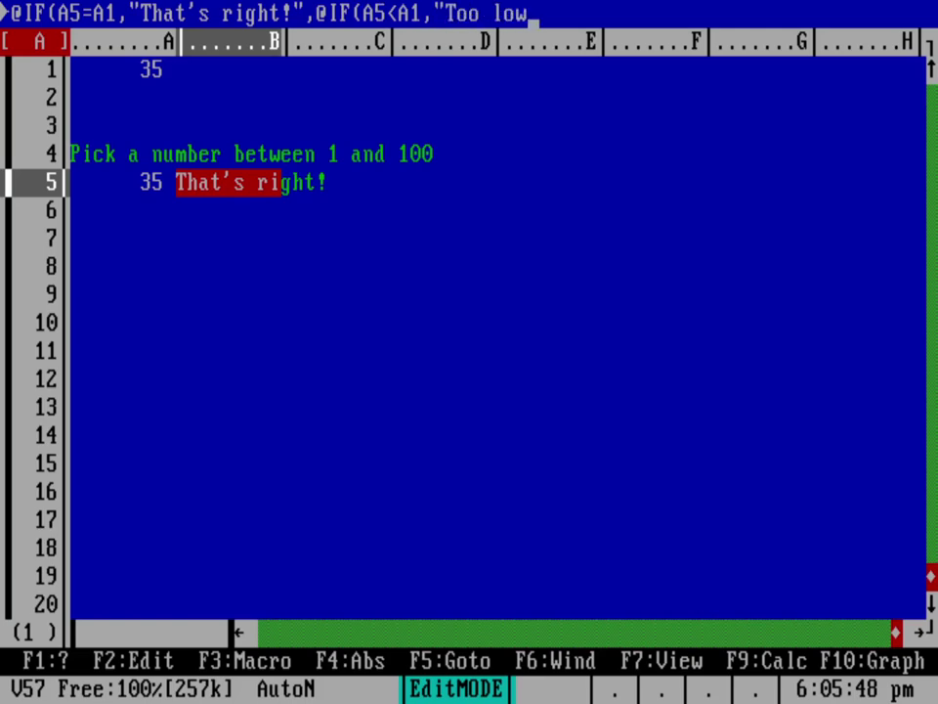
type("\"")
type(",")
type("\"Too ")
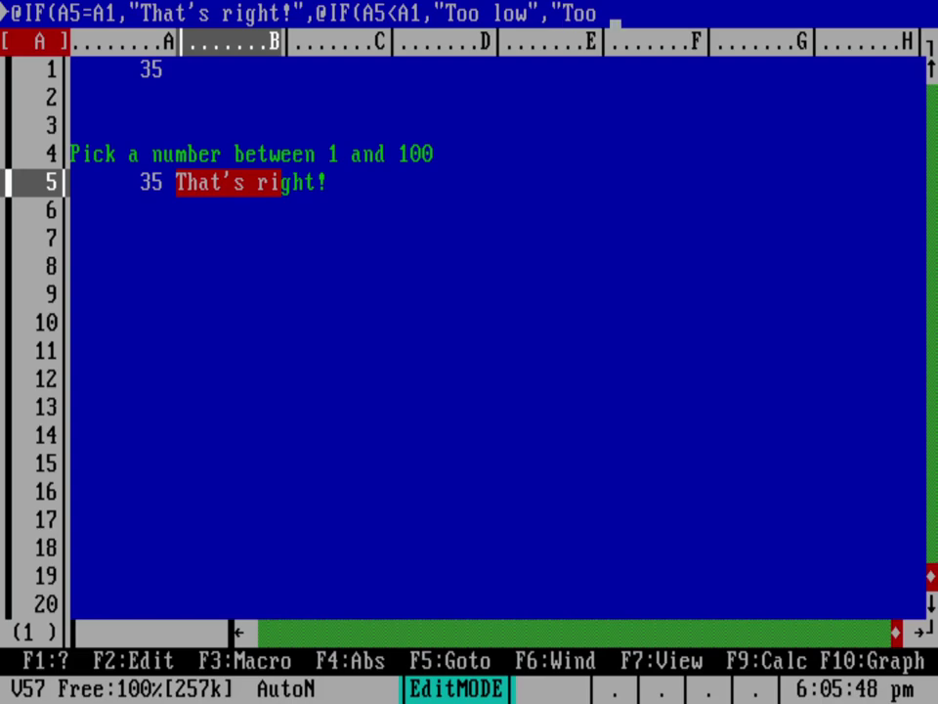
type("high")
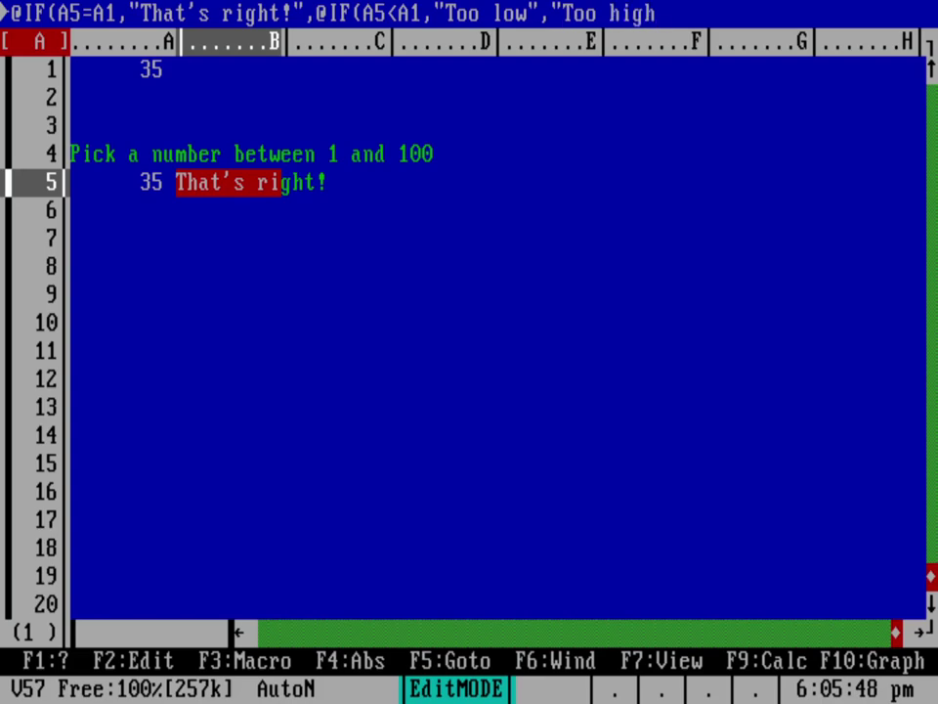
type("\"")
type("))")
key("Return")
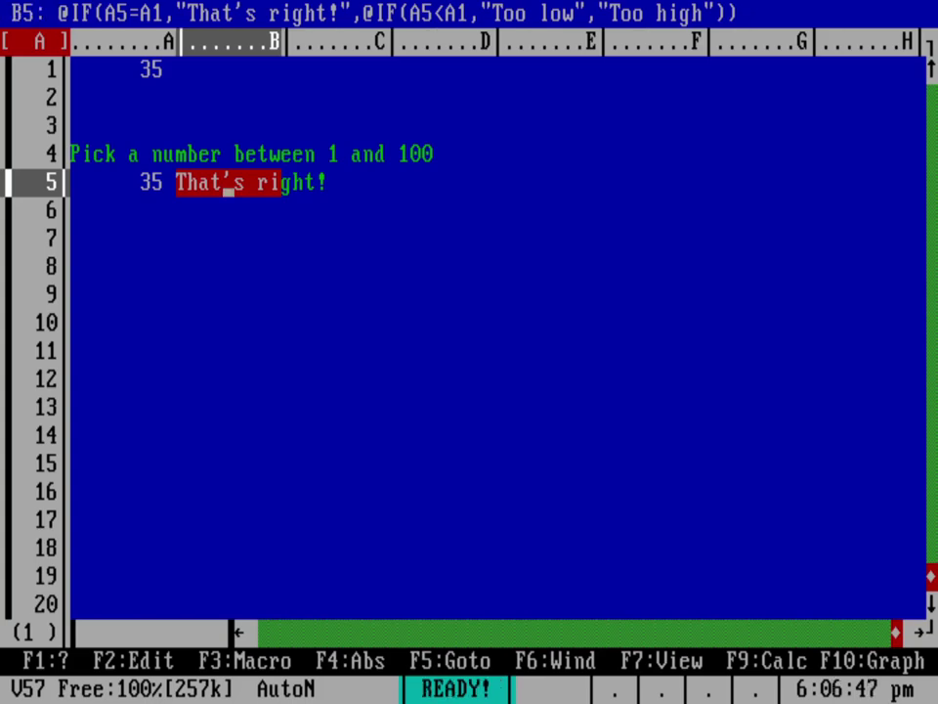
Step: Test the extended formula by entering the guesses 50, 20, 40 and 35 in cell A5, one after another
key("Left")
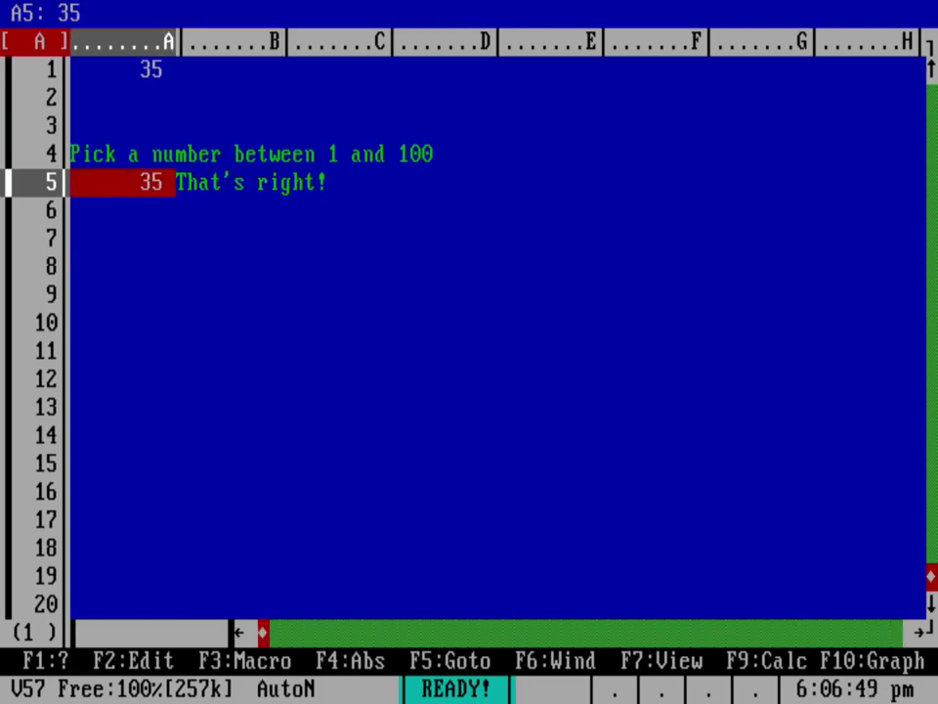
type("50")
key("Return")
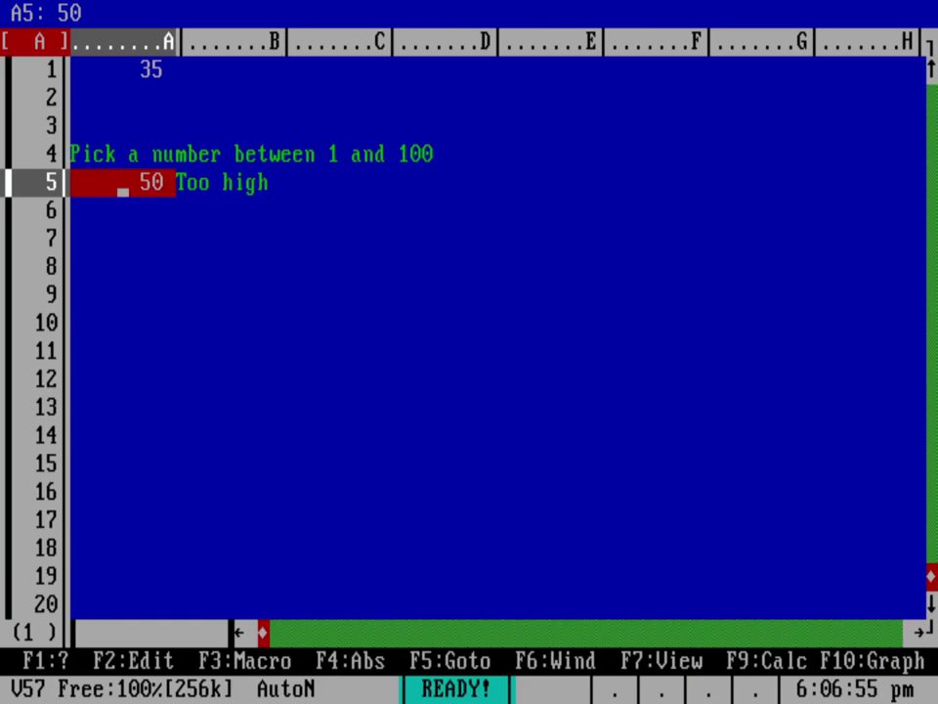
type("20")
key("Return")
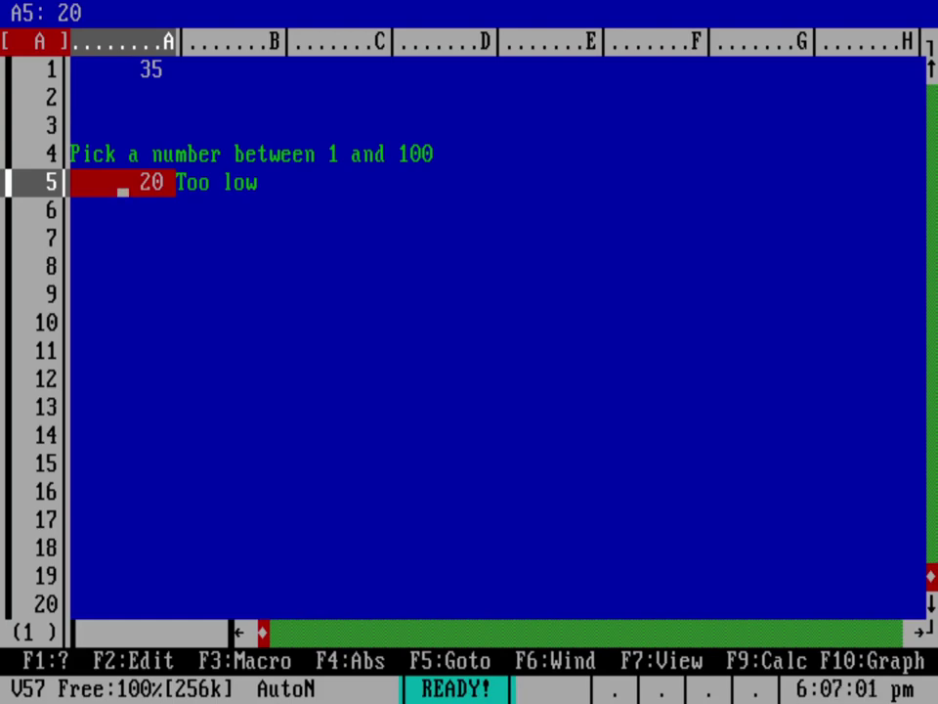
type("40")
key("Return")
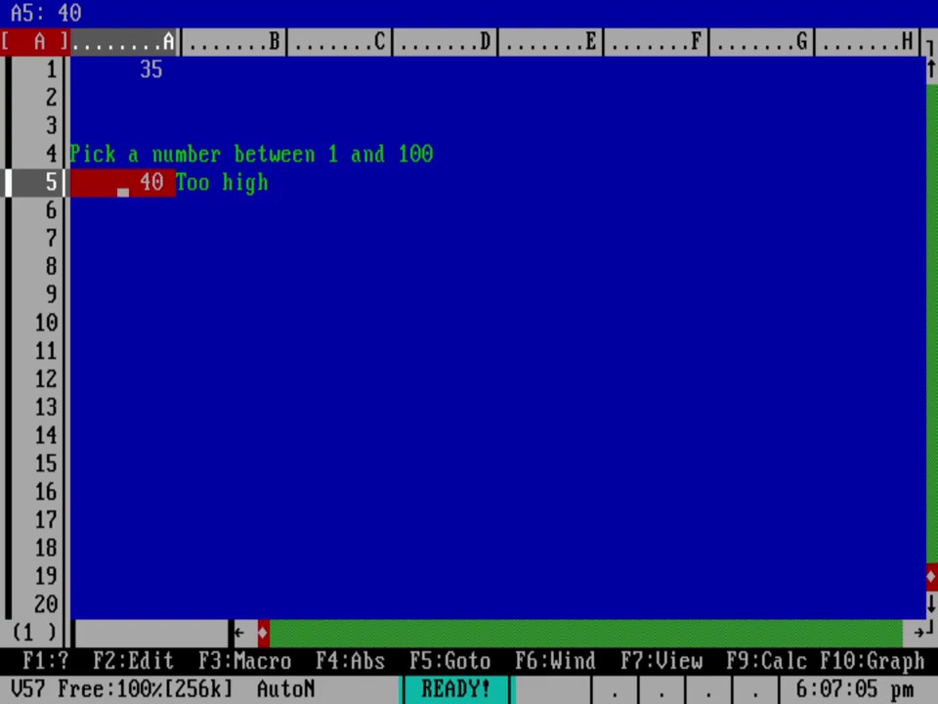
type("35")
key("Return")
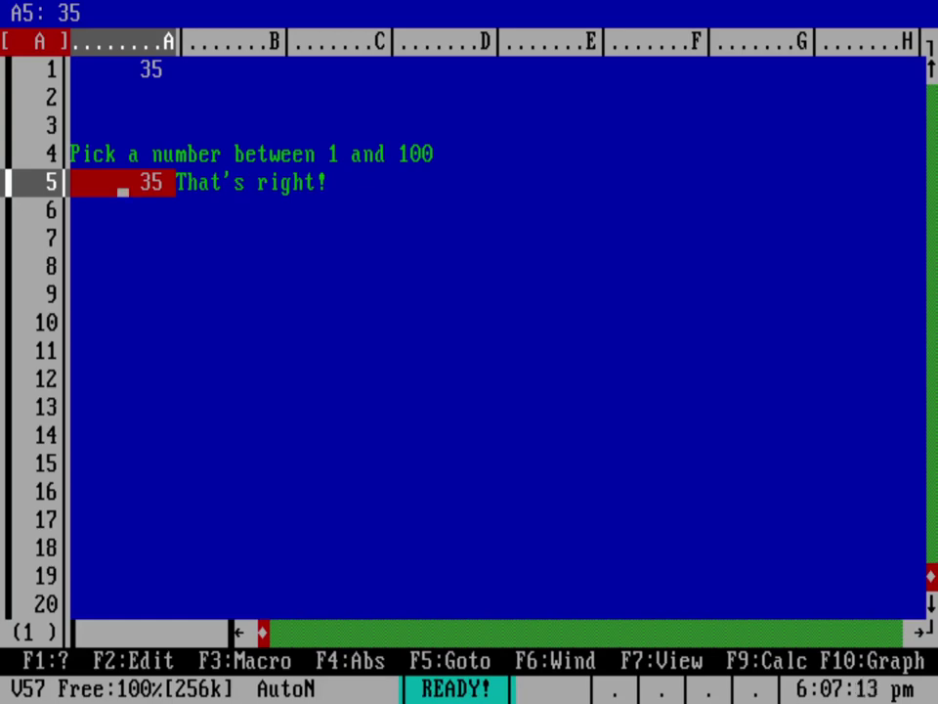
Step: Recalculate the sheet for a new random number and enter the guesses 10, 20 and 19 in cell A5
key("F9")
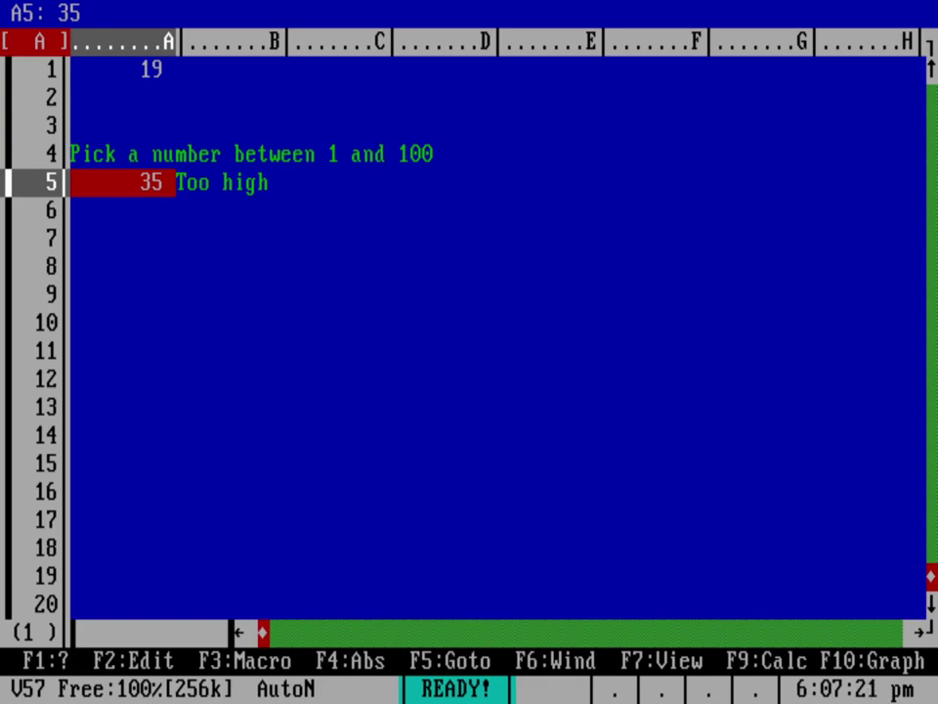
type("10")
key("Return")
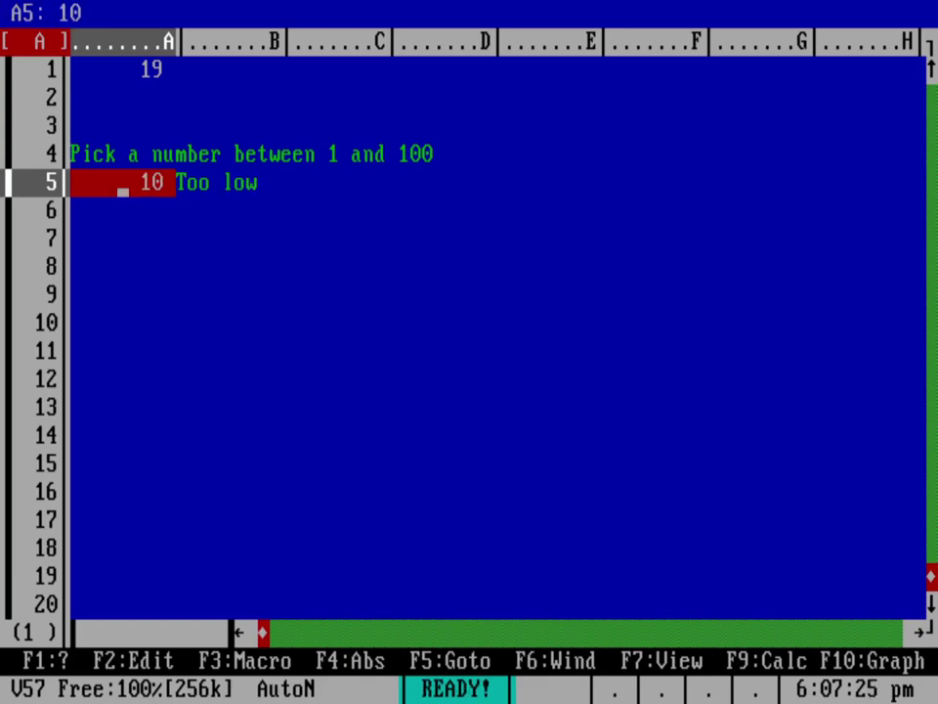
type("20")
key("Return")
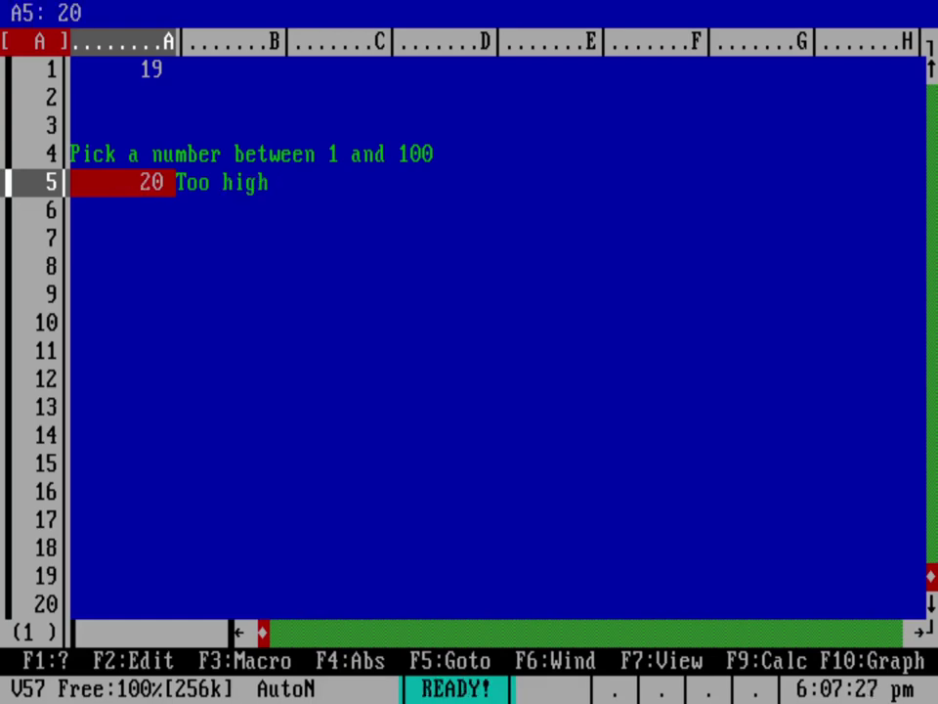
type("19")
key("Return")
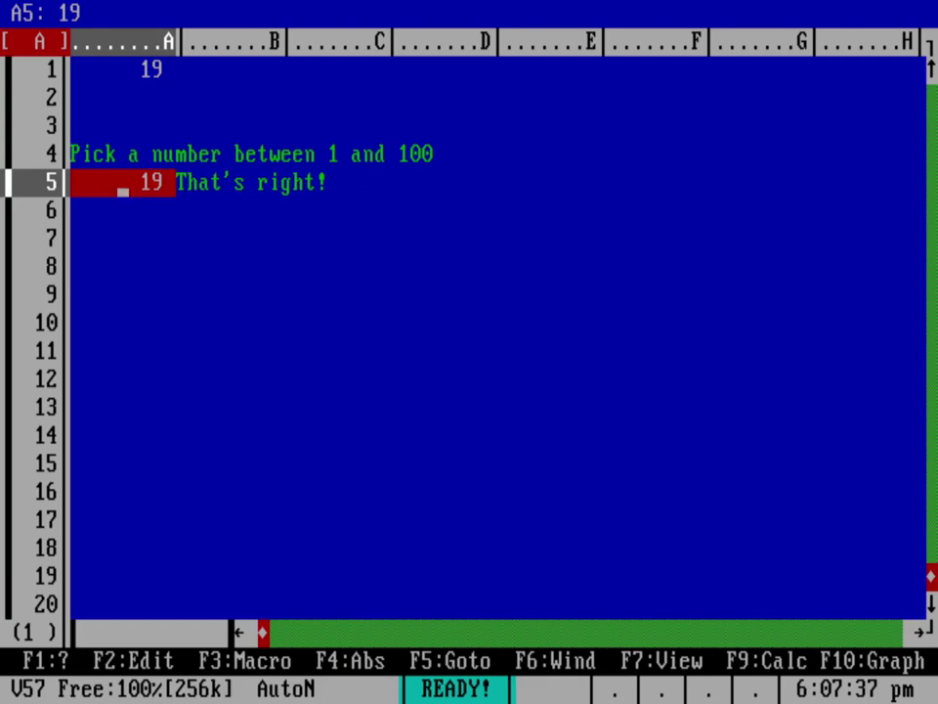
Step: Hide the random number by setting both the foreground and background colors of cell A1 to purple (color 85)
key("Up")
key("Up")
key("Up")
key("Up")
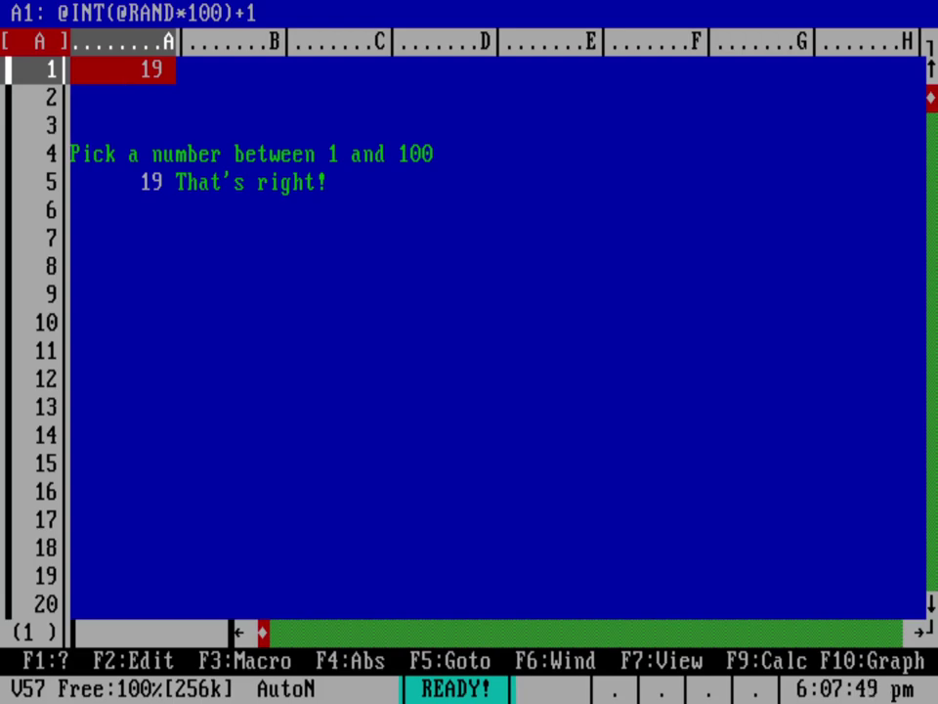
key("slash")
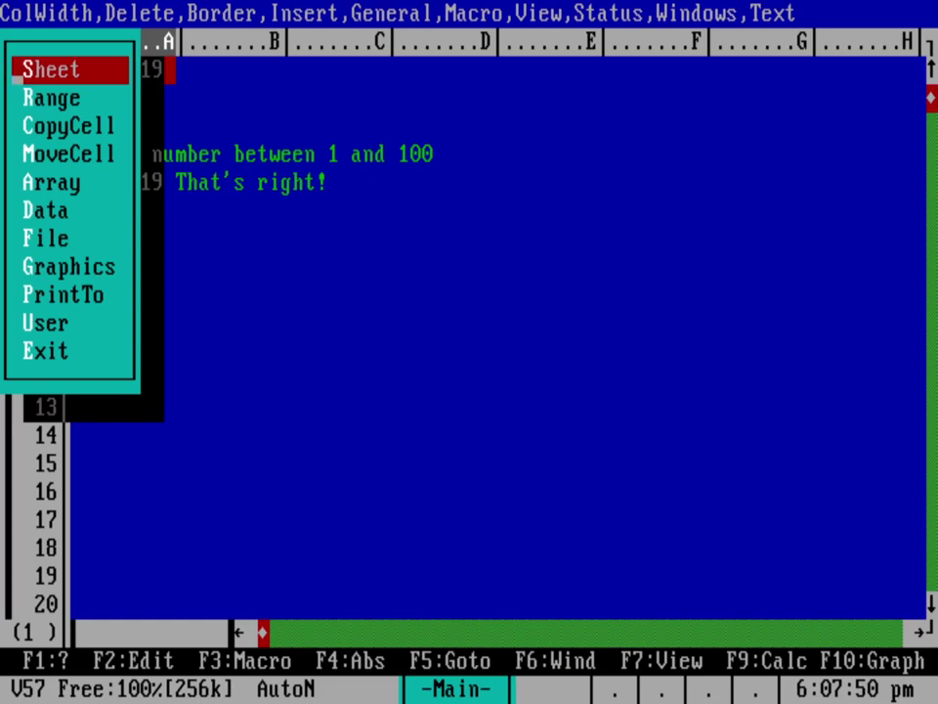
key("Down")
key("Return")
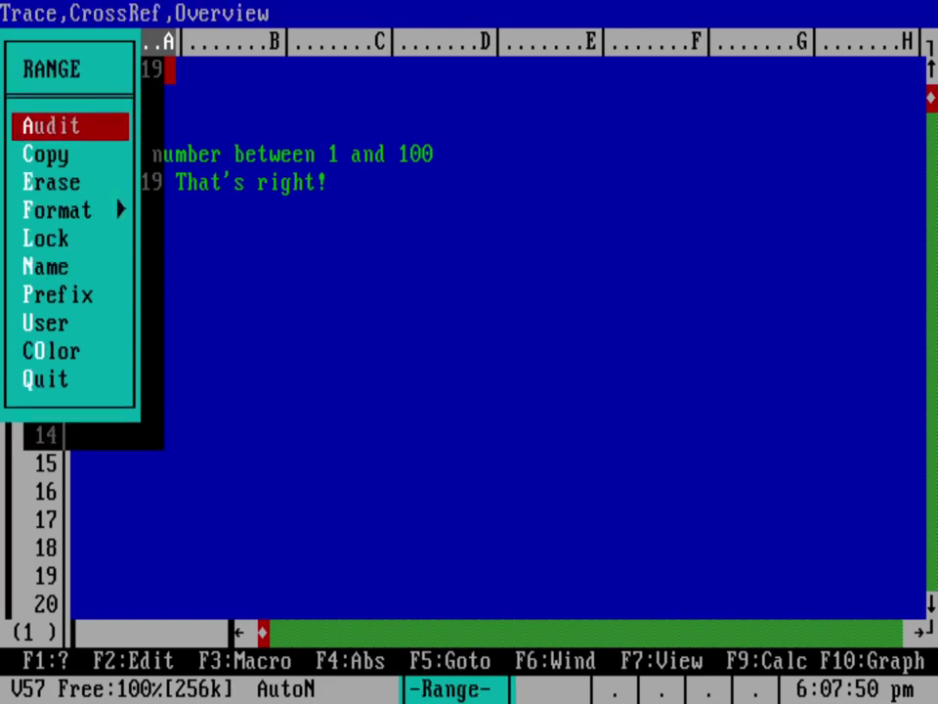
key("Down")
key("Down")
key("Down")
key("Down")
key("Down")
key("Down")
key("Down")
key("Down")
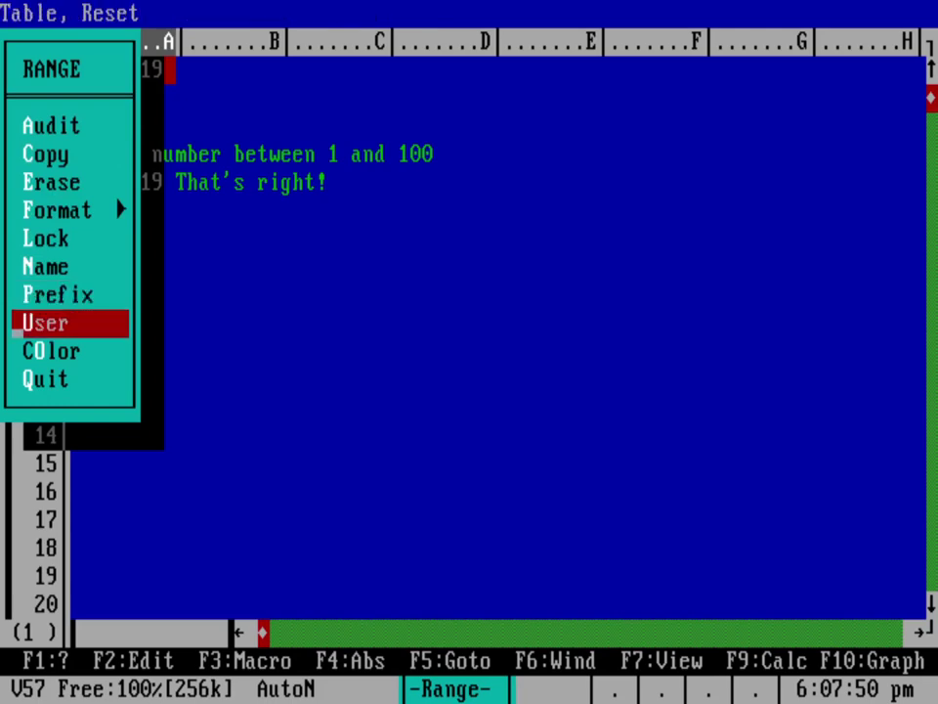
key("Return")
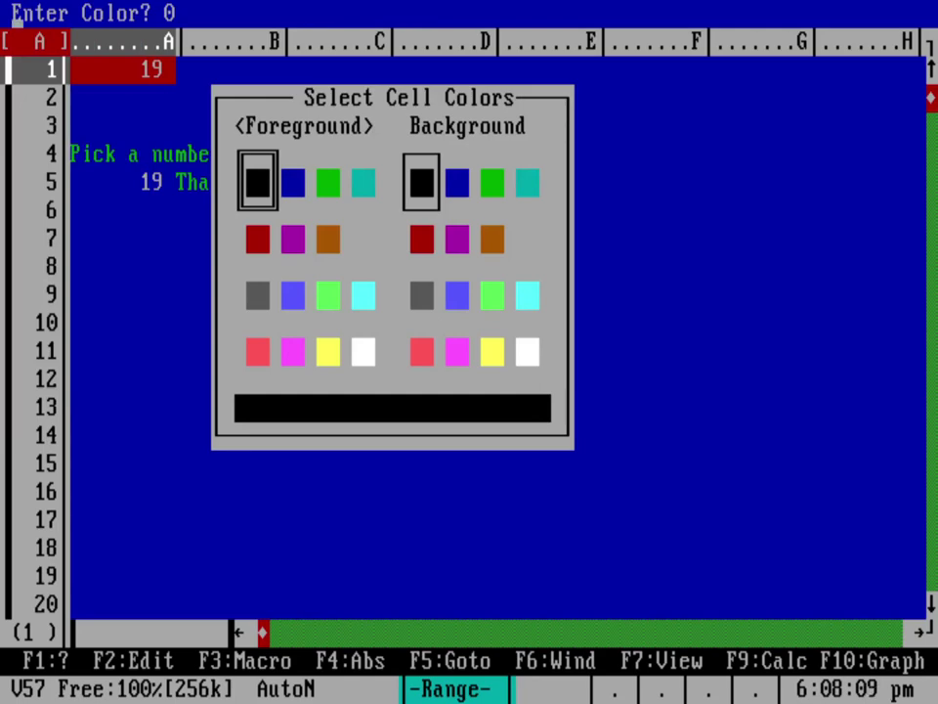
key("Right")
key("Down")
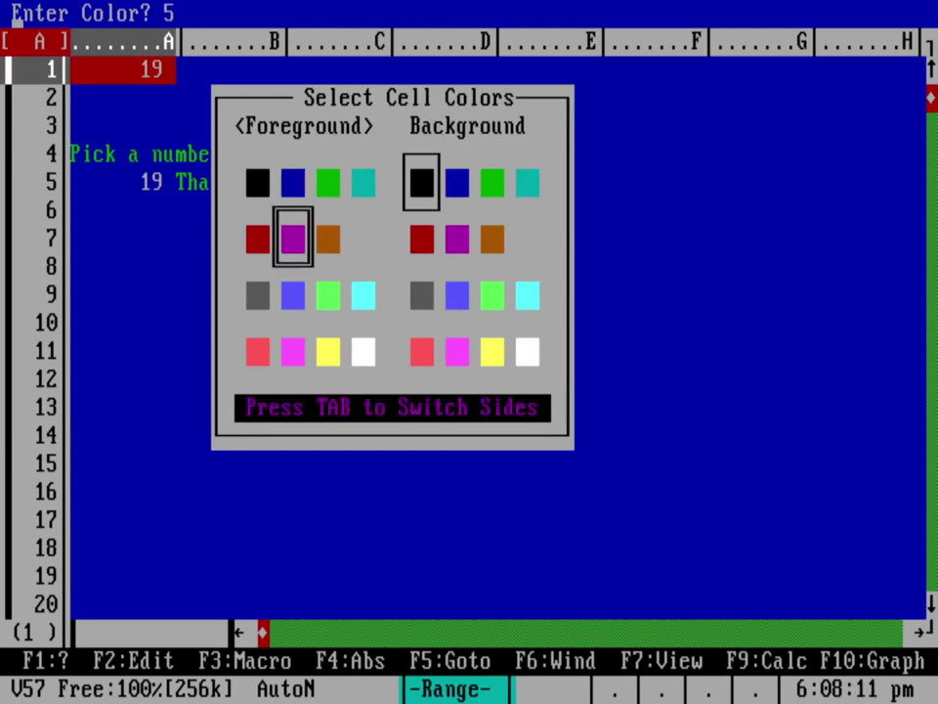
key("Tab")
key("Right")
key("Down")
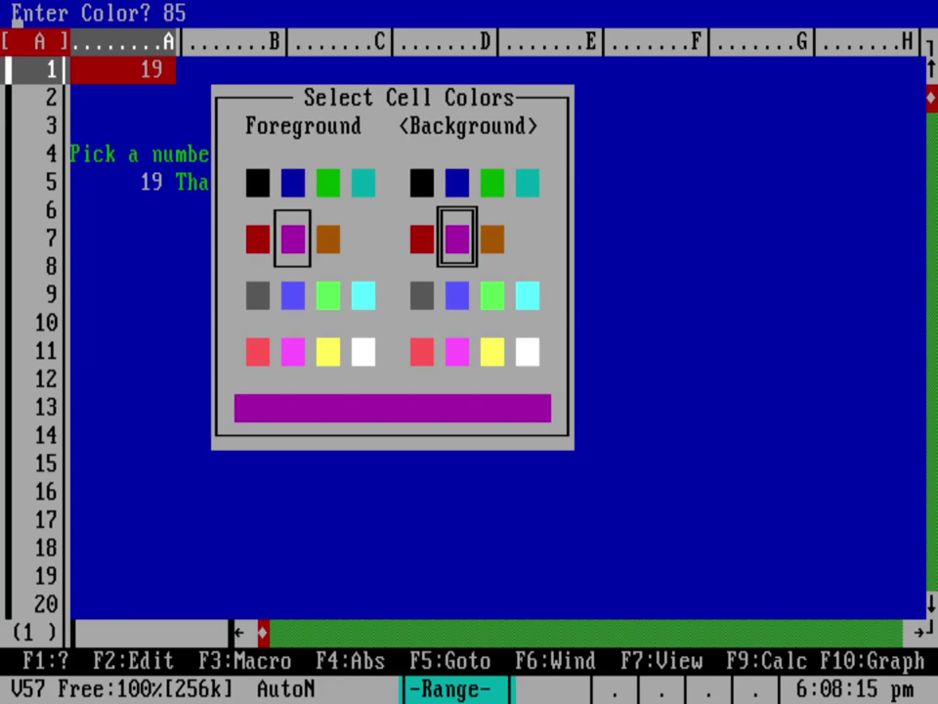
key("Return")
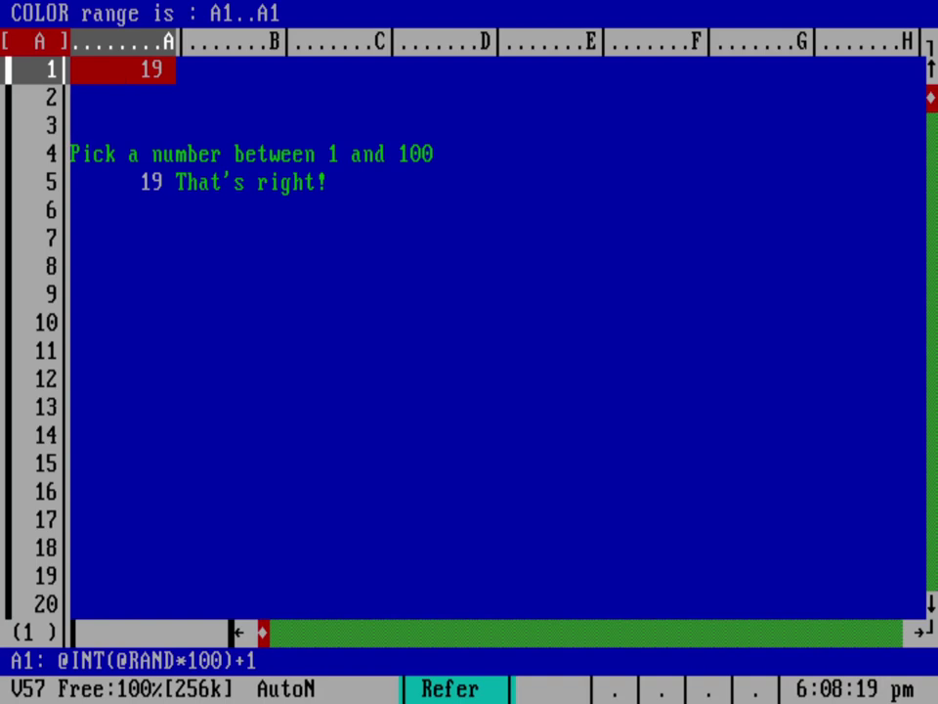
key("Return")
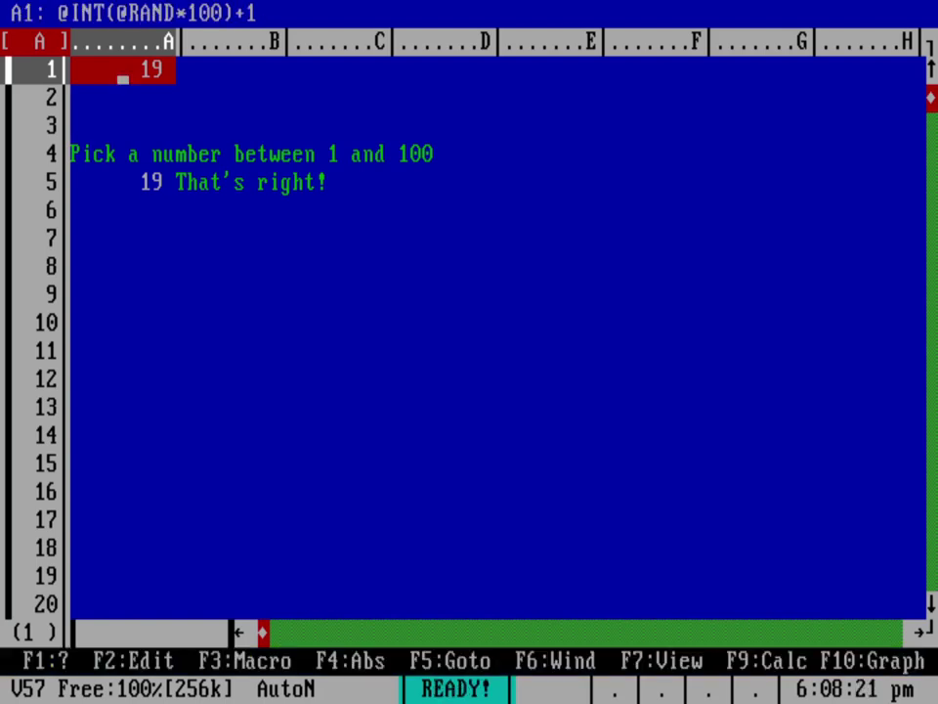
Step: Recalculate the sheet to draw a new hidden number and enter the guesses 50 and 70 in cell A5
key("Down")
key("Down")
key("Down")
key("Down")
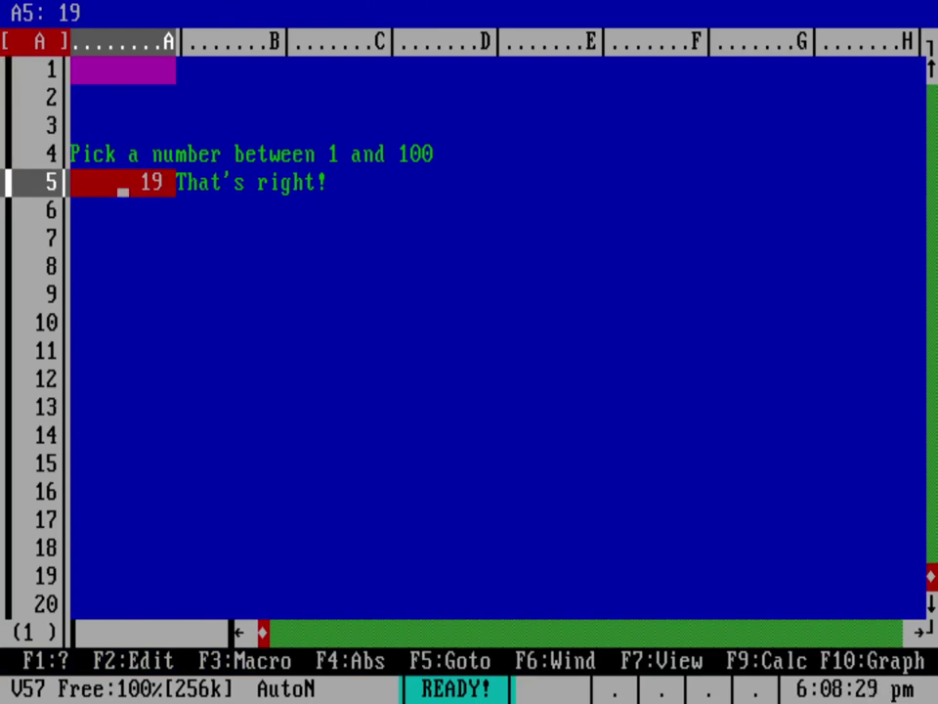
key("F9")
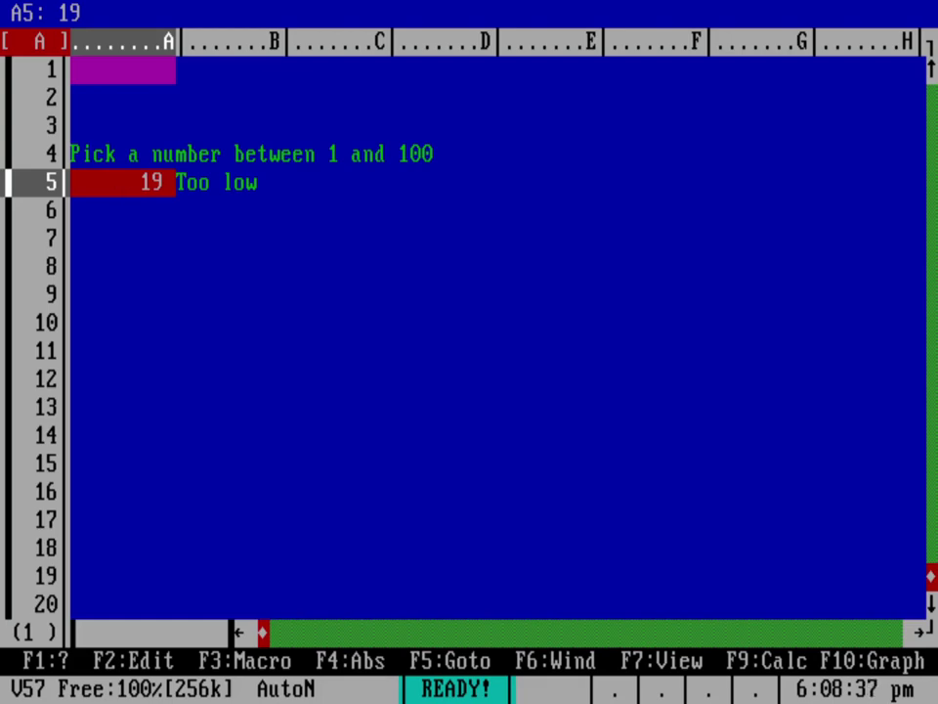
type("50")
key("Return")
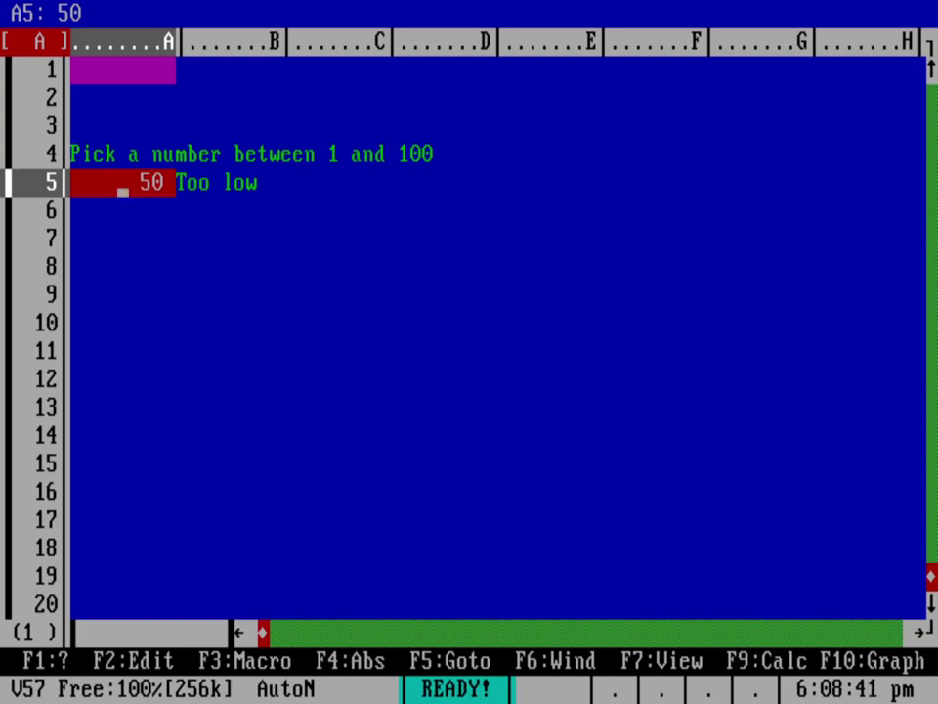
type("70")
key("Return")
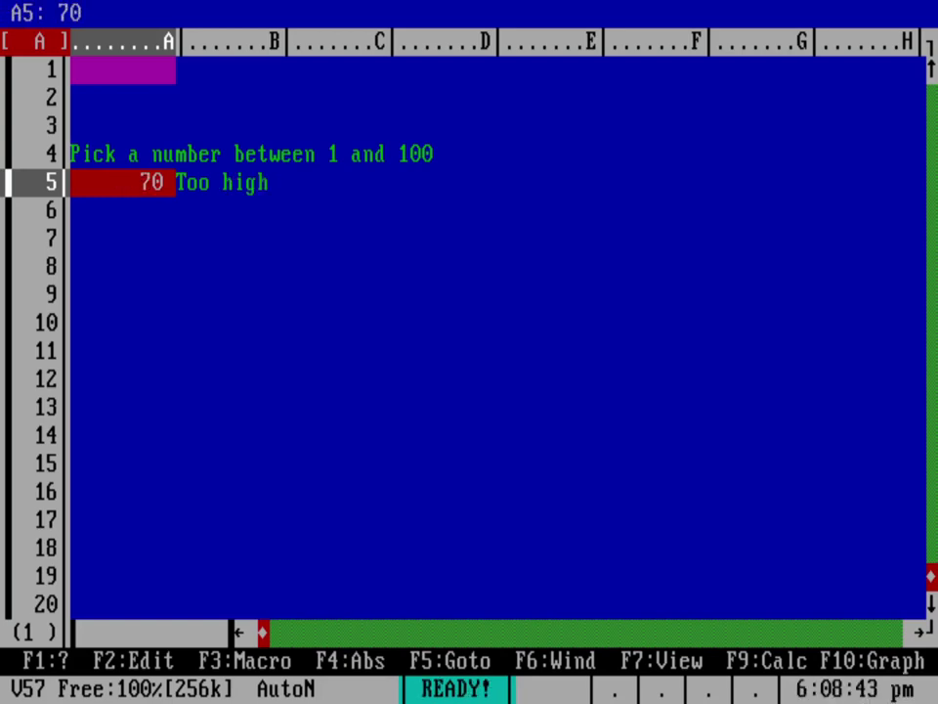
Step: Enter the guess 60 in cell A5, then recalculate the sheet to draw another hidden number
type("60")
key("Return")
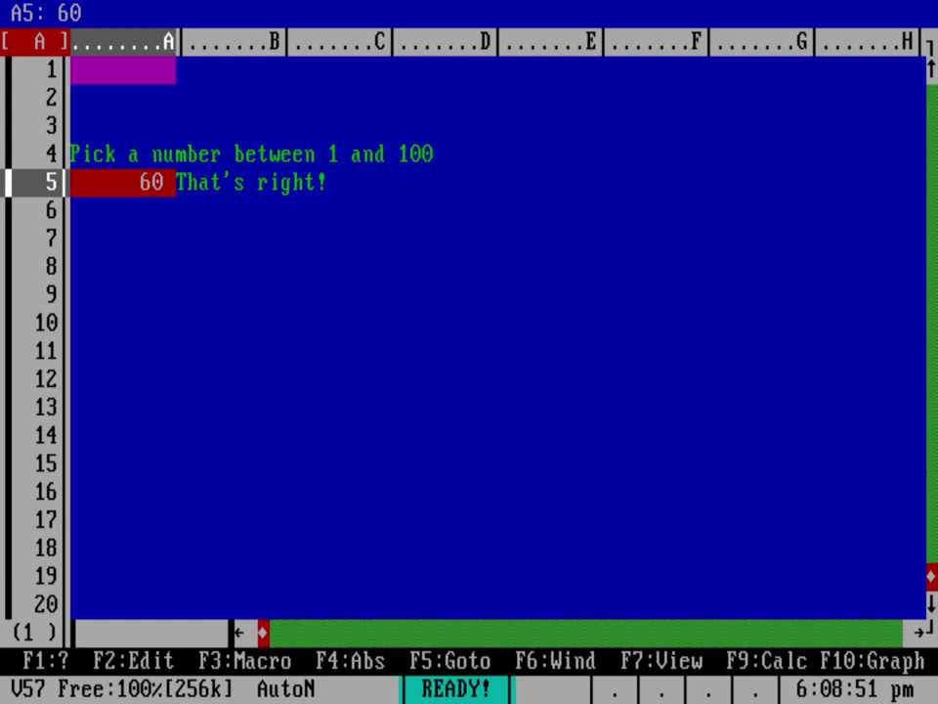
key("F9")
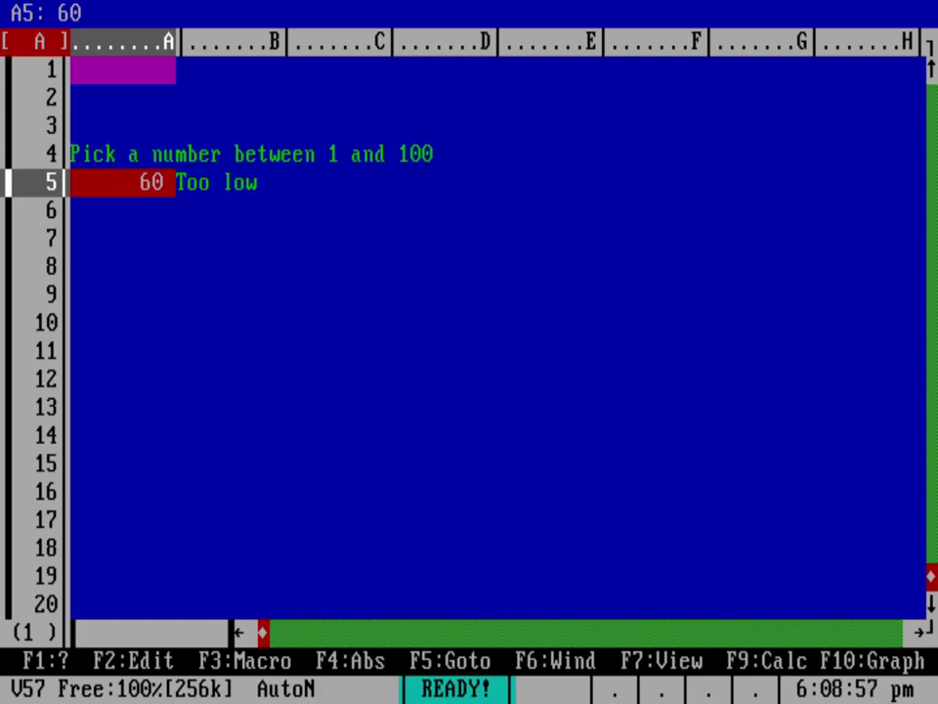
Step: Play the new round by entering the guesses 80, 70, 65 and 63 in cell A5, one after another
type("80")
key("Return")
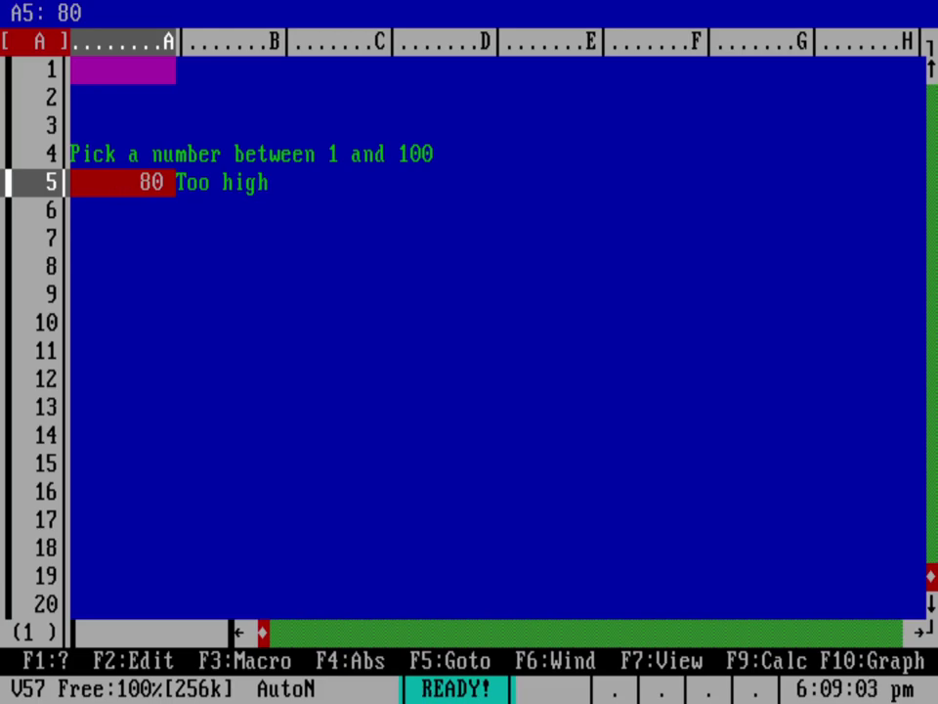
type("70")
key("Return")
type("65")
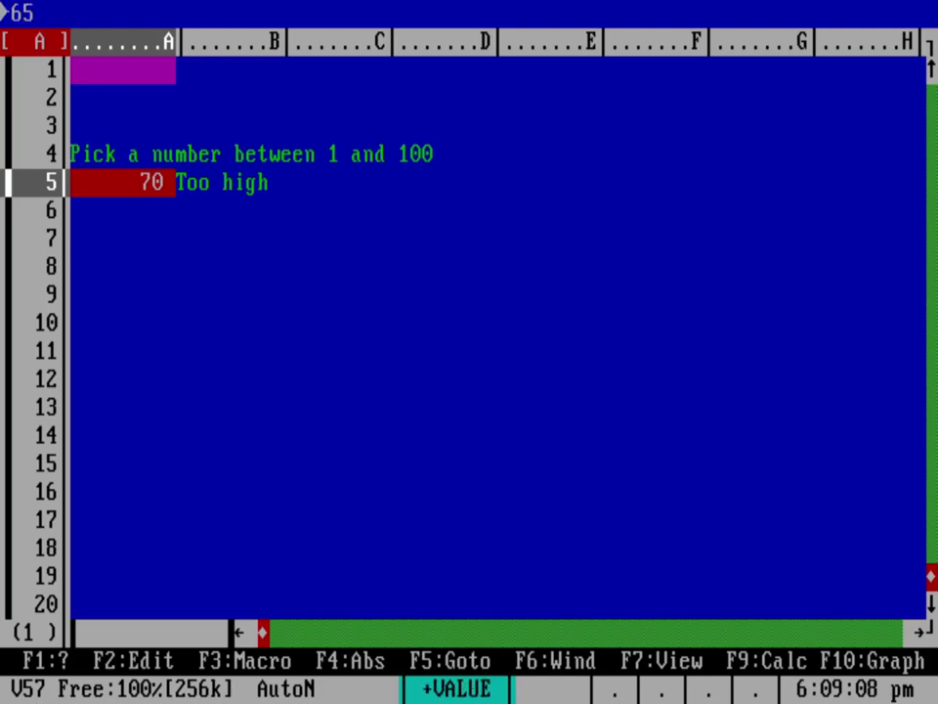
key("Return")
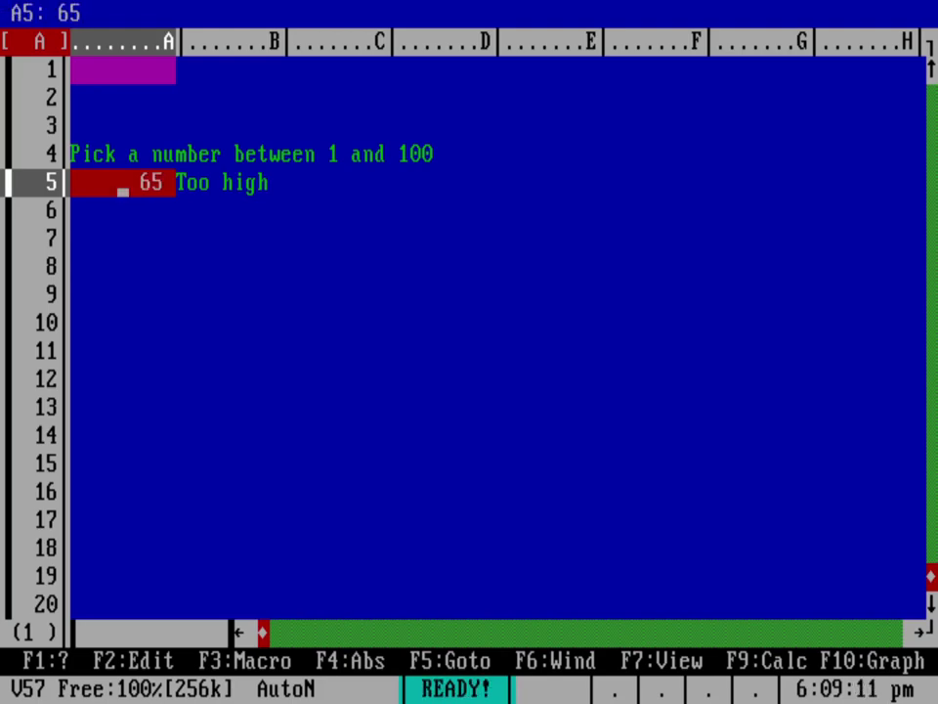
type("63")
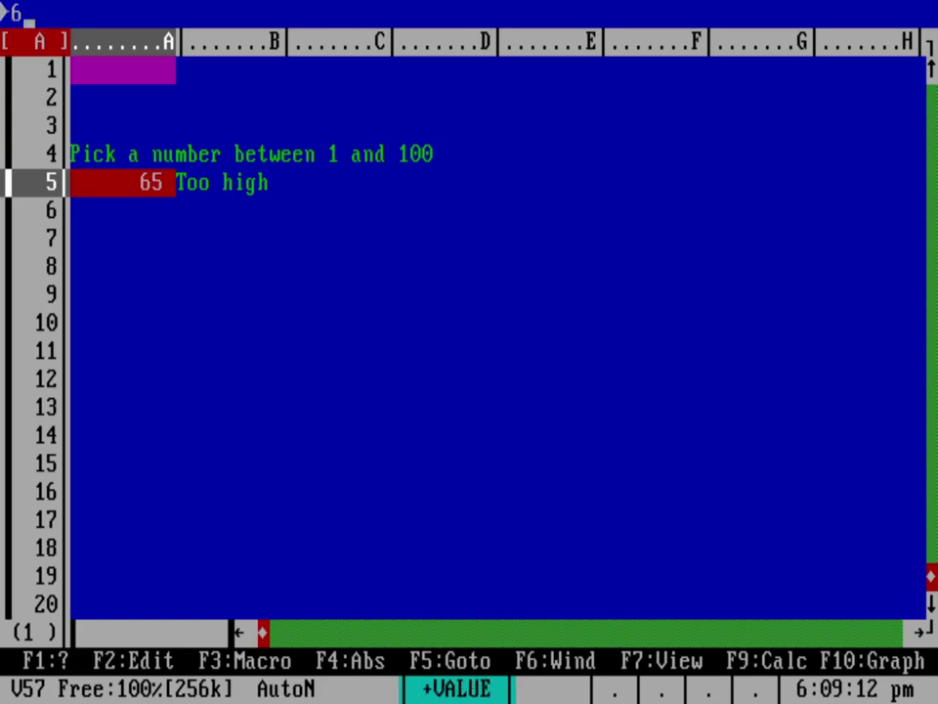
key("Return")
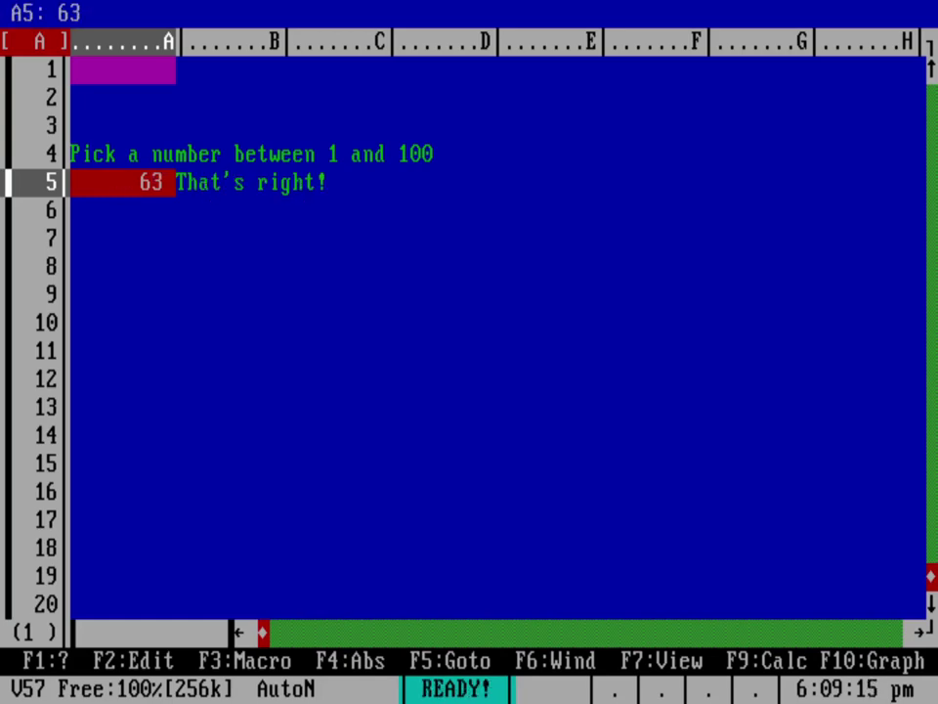